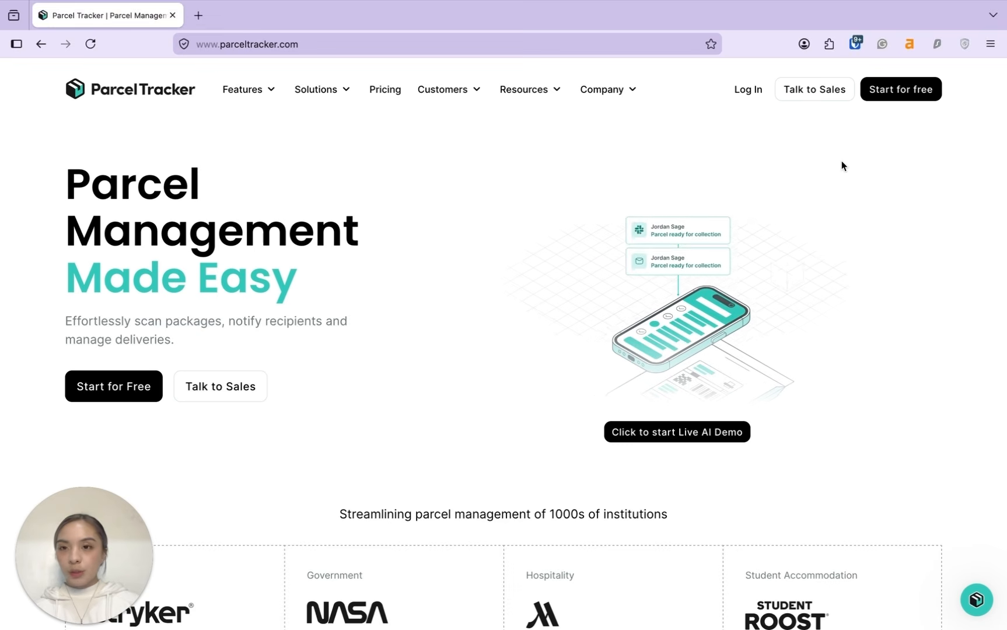
Step: Start a free Parcel Tracker account signup with 'Start for free' in the top navigation
{"action": "left_click", "coordinate": [918, 96]}
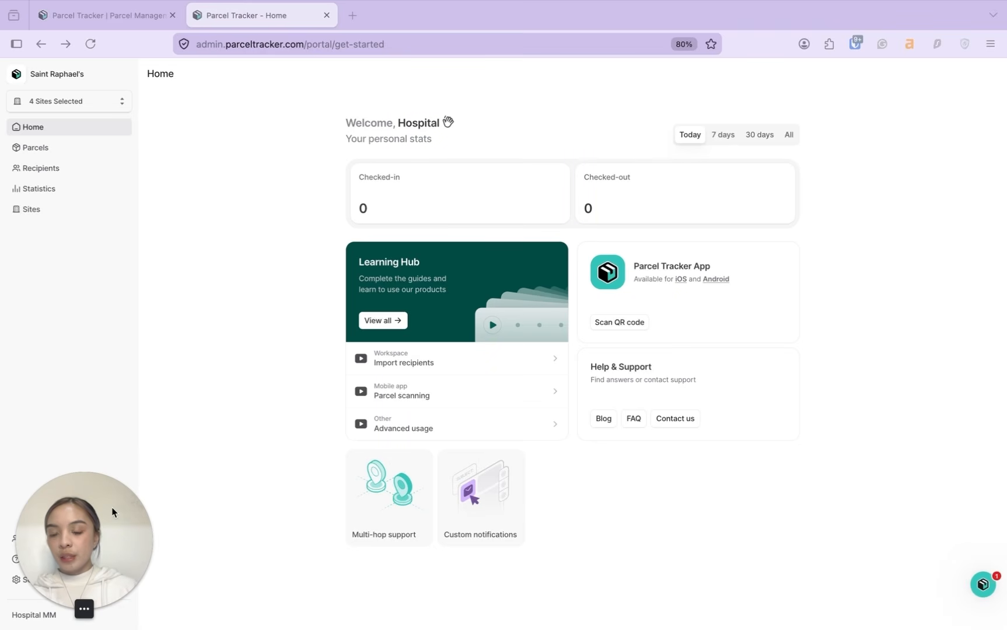
Step: Scroll the portal sidebar and open Settings to reach Workspace > General
{"action": "left_click_drag", "start_coordinate": [111, 508], "coordinate": [109, 419]}
{"action": "left_click", "coordinate": [46, 585]}
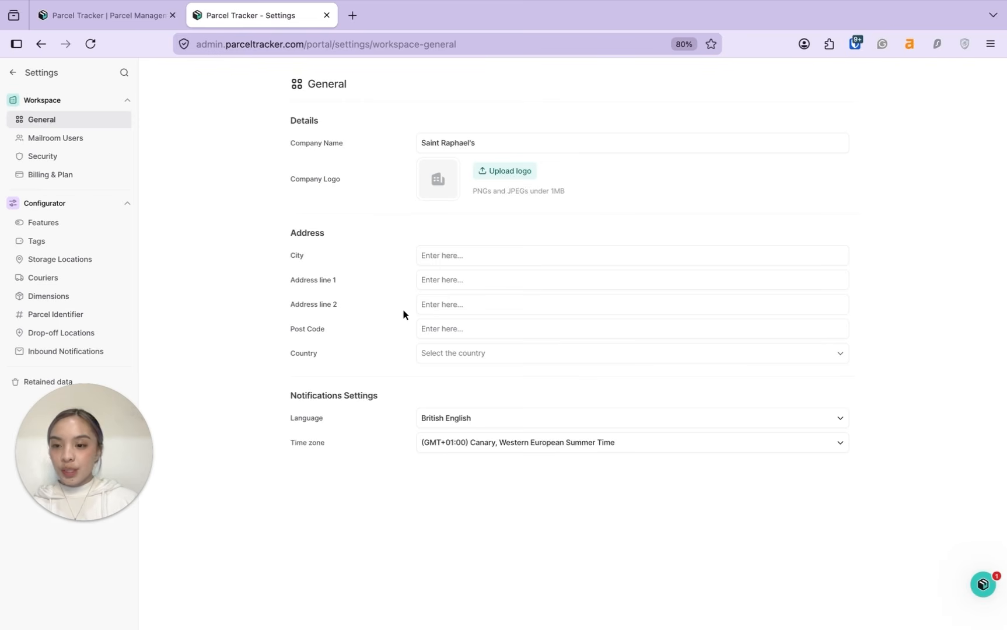
Step: Load sample logo.png as the new company logo
{"action": "left_click", "coordinate": [509, 174]}
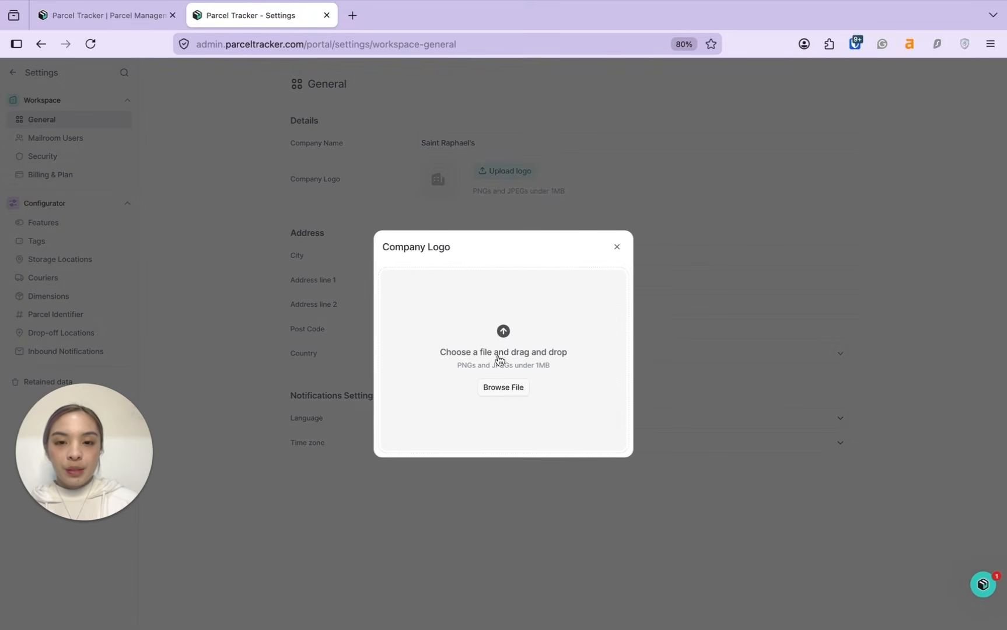
{"action": "left_click", "coordinate": [482, 361]}
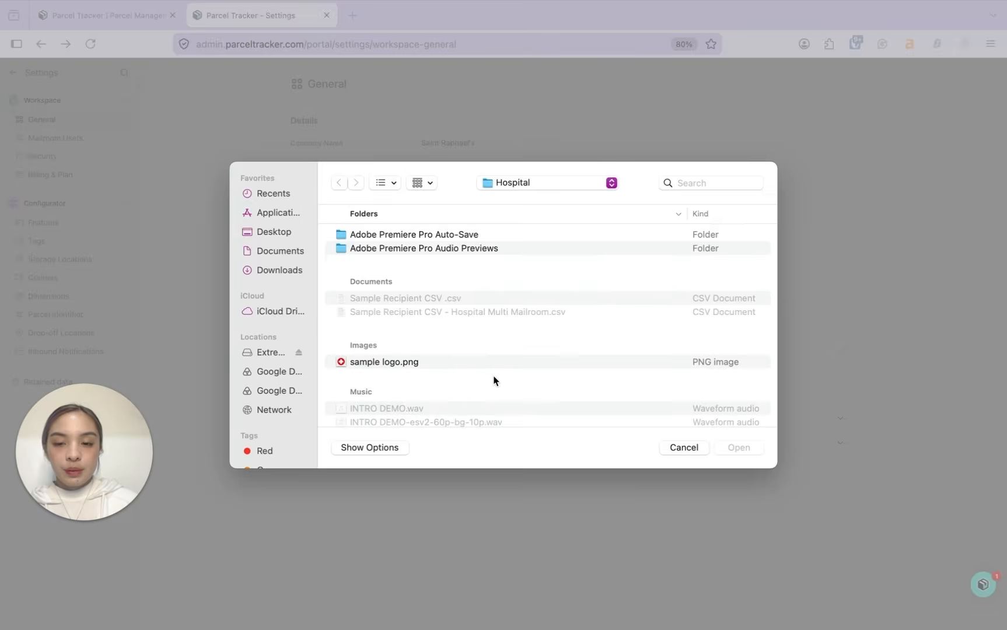
{"action": "left_click", "coordinate": [436, 362]}
{"action": "left_click", "coordinate": [738, 448]}
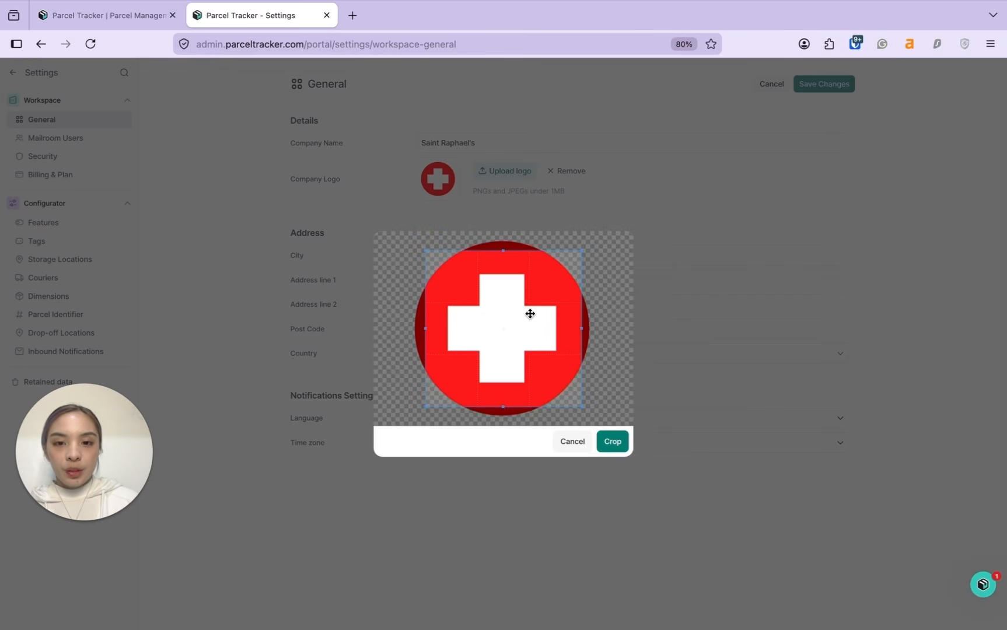
Step: Crop the logo to cover the whole red-cross circle, save it, and open Features
{"action": "left_click_drag", "start_coordinate": [530, 313], "coordinate": [508, 297]}
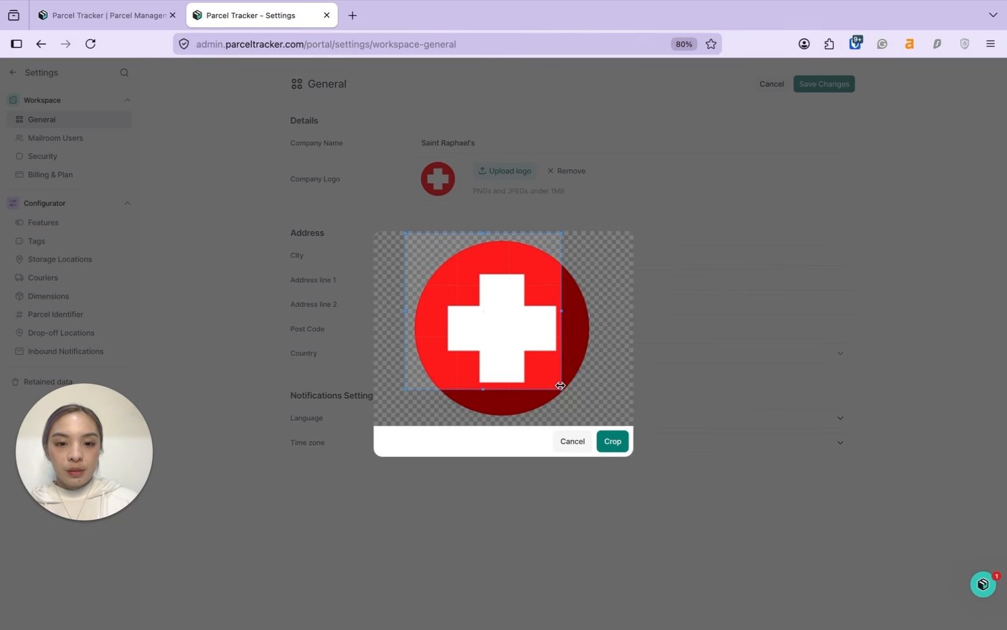
{"action": "left_click_drag", "start_coordinate": [560, 385], "coordinate": [599, 415]}
{"action": "left_click_drag", "start_coordinate": [503, 390], "coordinate": [491, 450]}
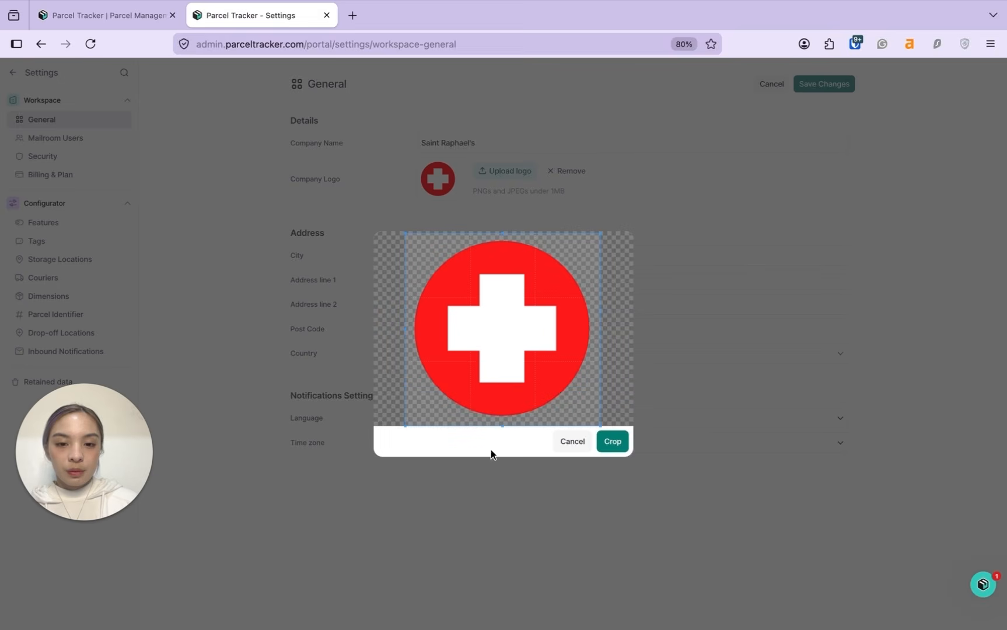
{"action": "left_click", "coordinate": [612, 442]}
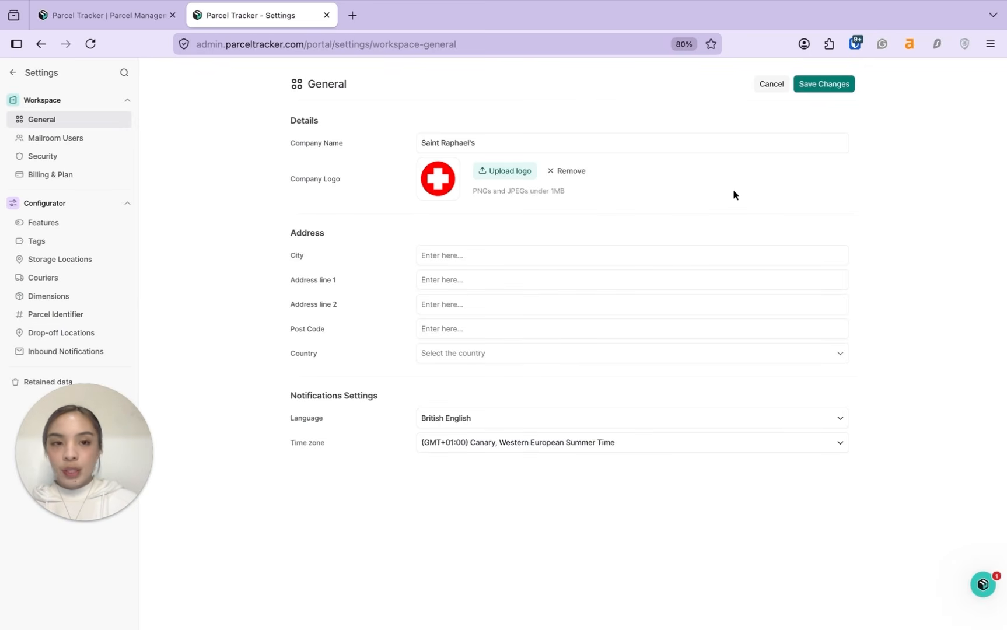
{"action": "left_click", "coordinate": [810, 86]}
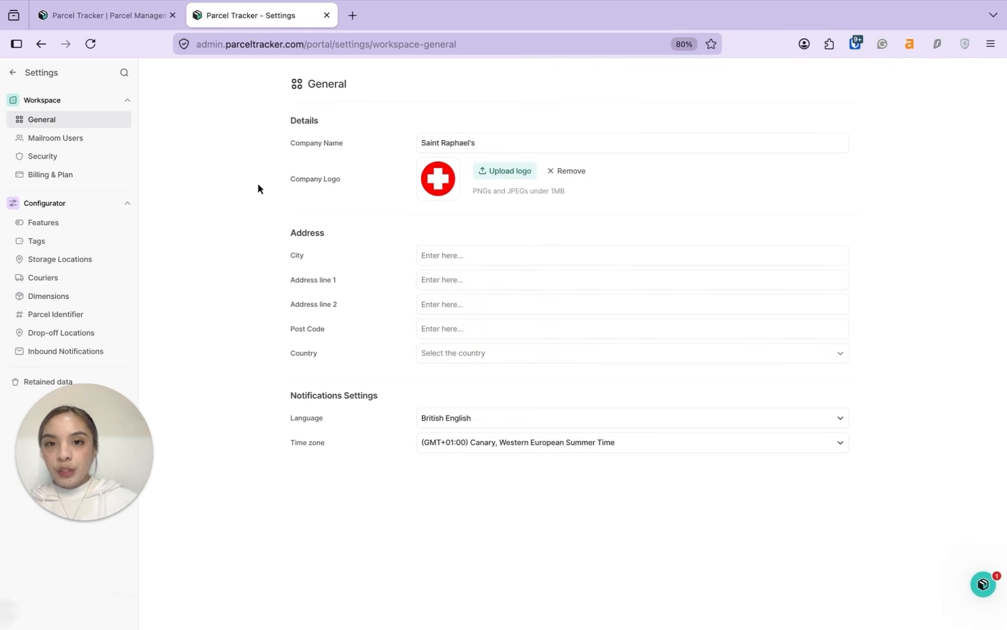
{"action": "left_click", "coordinate": [59, 232]}
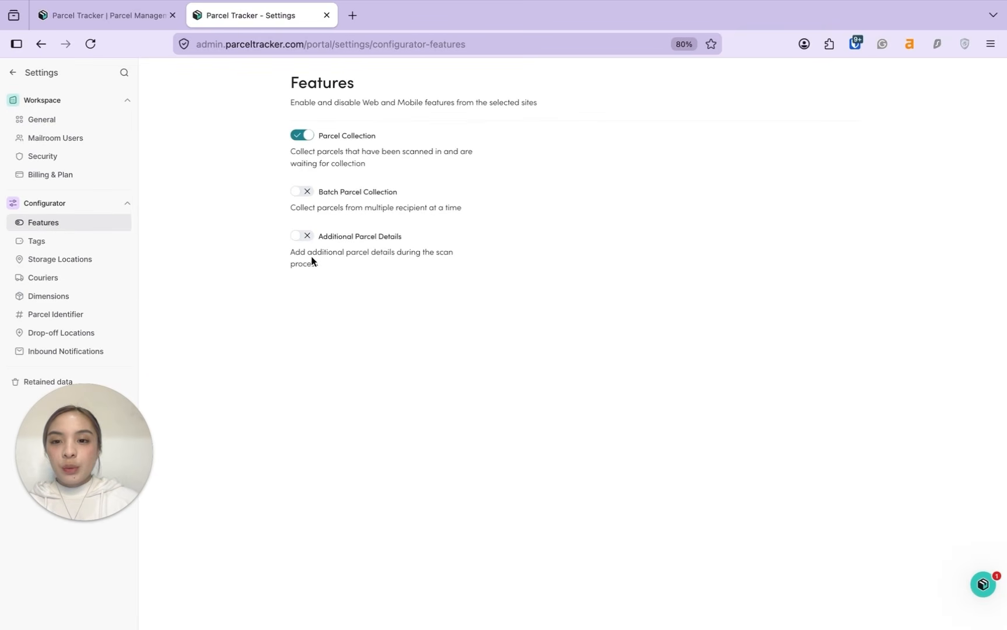
Step: Enable Additional Parcel Details during scanning and return to the Home dashboard
{"action": "left_click", "coordinate": [302, 236]}
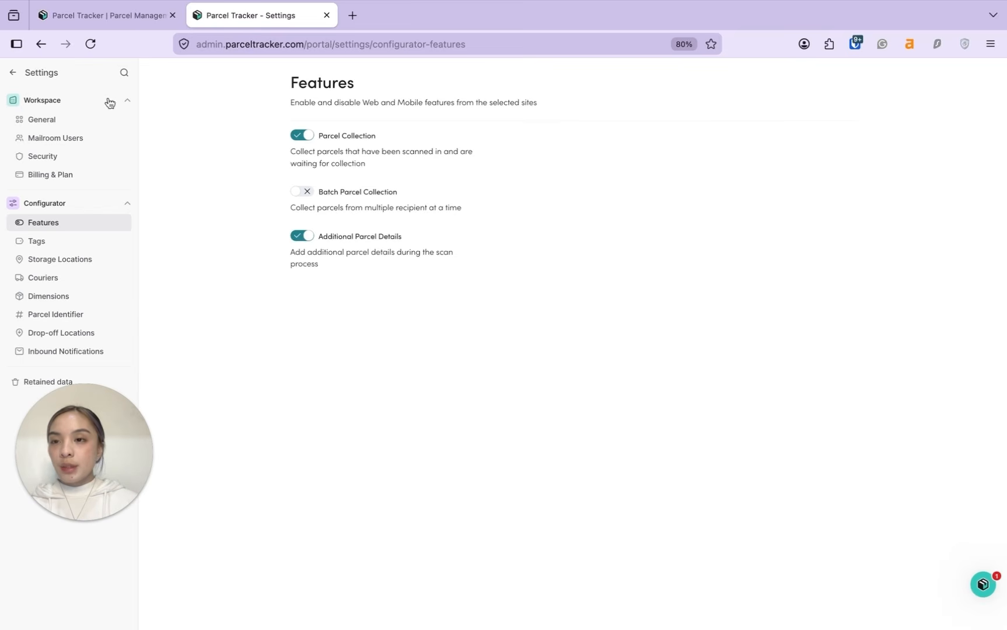
{"action": "left_click", "coordinate": [14, 74]}
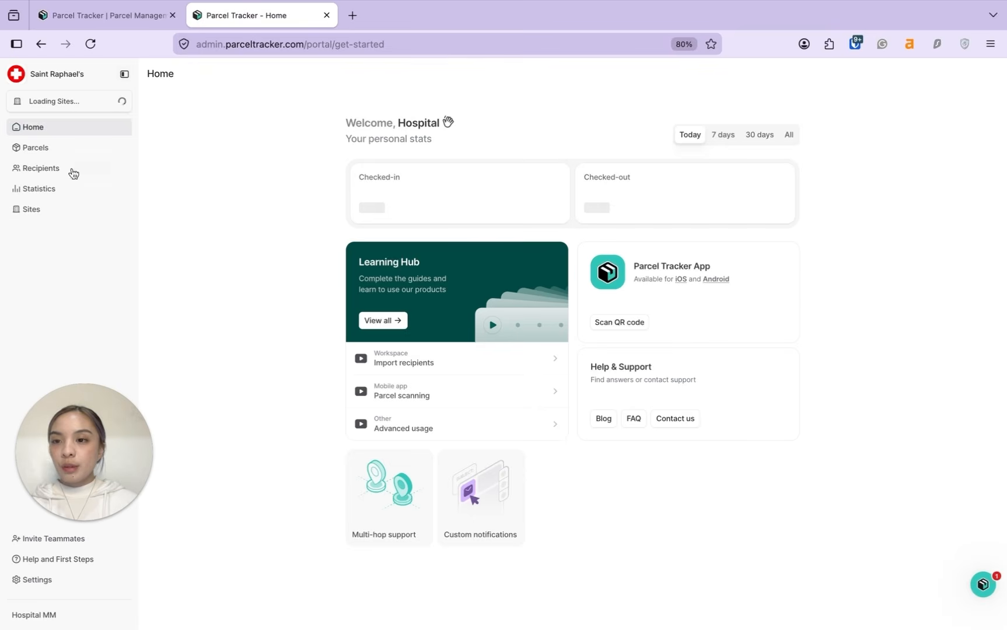
Step: Add a new site named 'Outpatient Ward' from the Sites list
{"action": "left_click", "coordinate": [55, 211]}
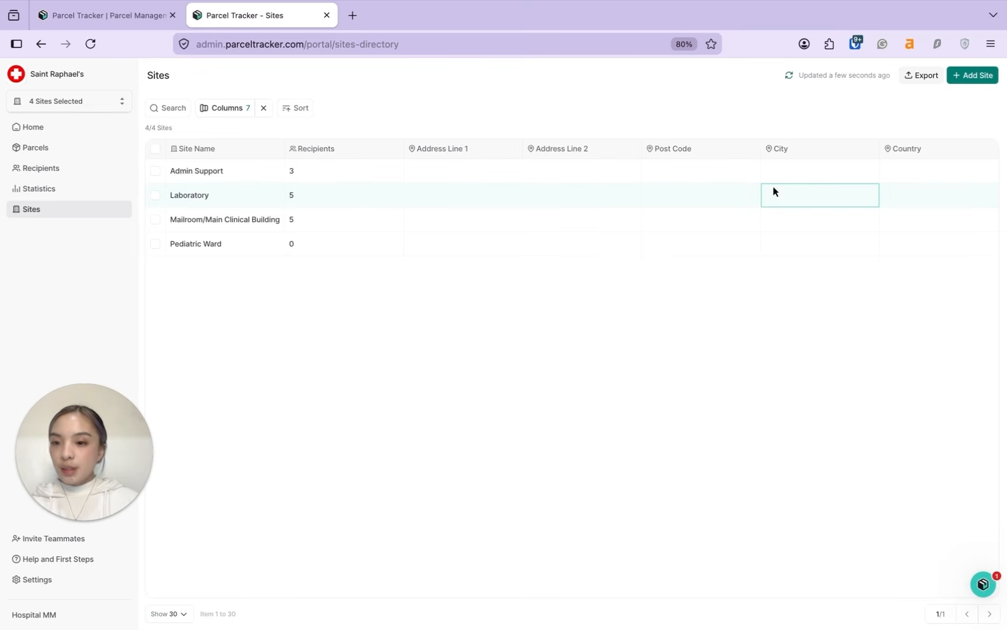
{"action": "left_click", "coordinate": [972, 75]}
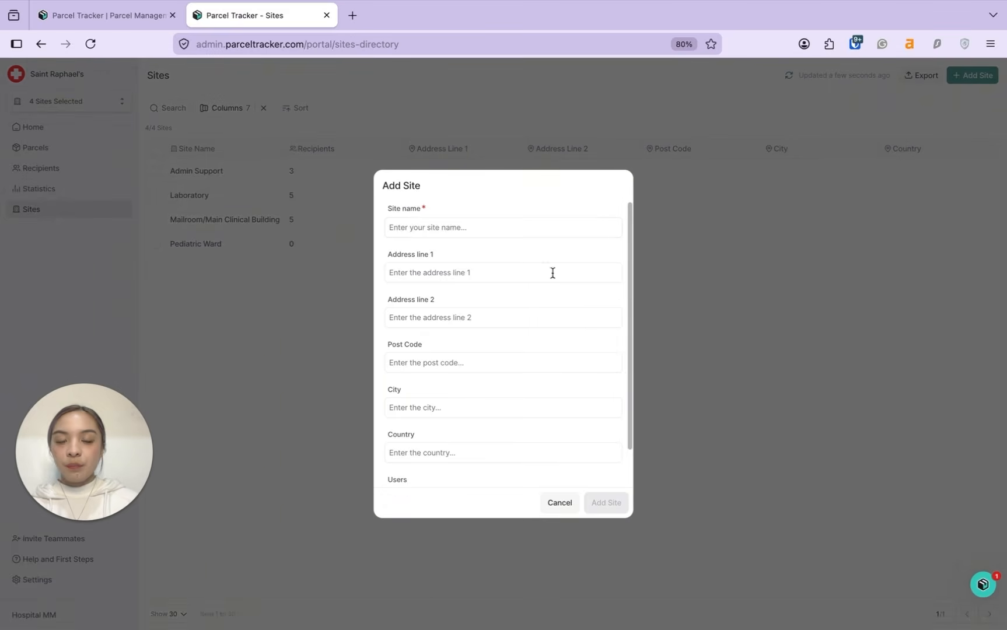
{"action": "scroll", "coordinate": [506, 333], "scroll_direction": "down", "scroll_amount": 2}
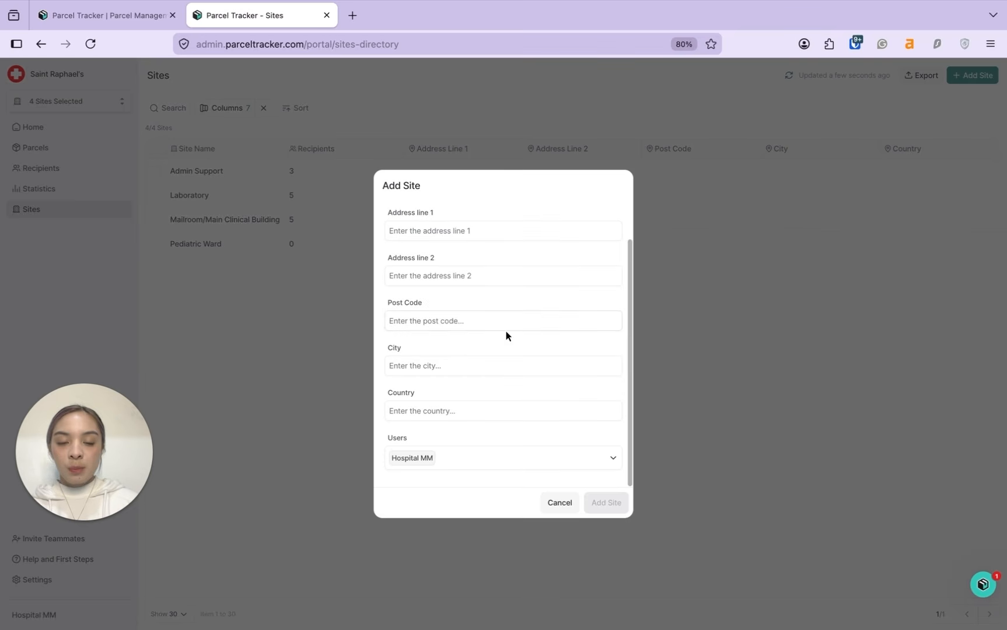
{"action": "scroll", "coordinate": [505, 344], "scroll_direction": "up", "scroll_amount": 3}
{"action": "left_click", "coordinate": [466, 228]}
{"action": "type", "text": "Outpatient Ward"}
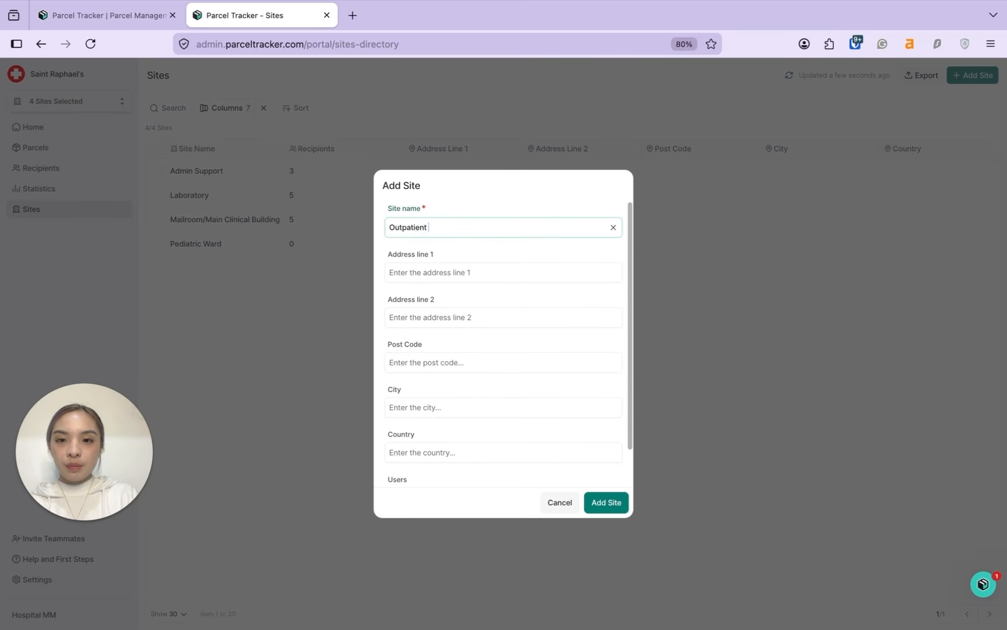
{"action": "left_click", "coordinate": [601, 503]}
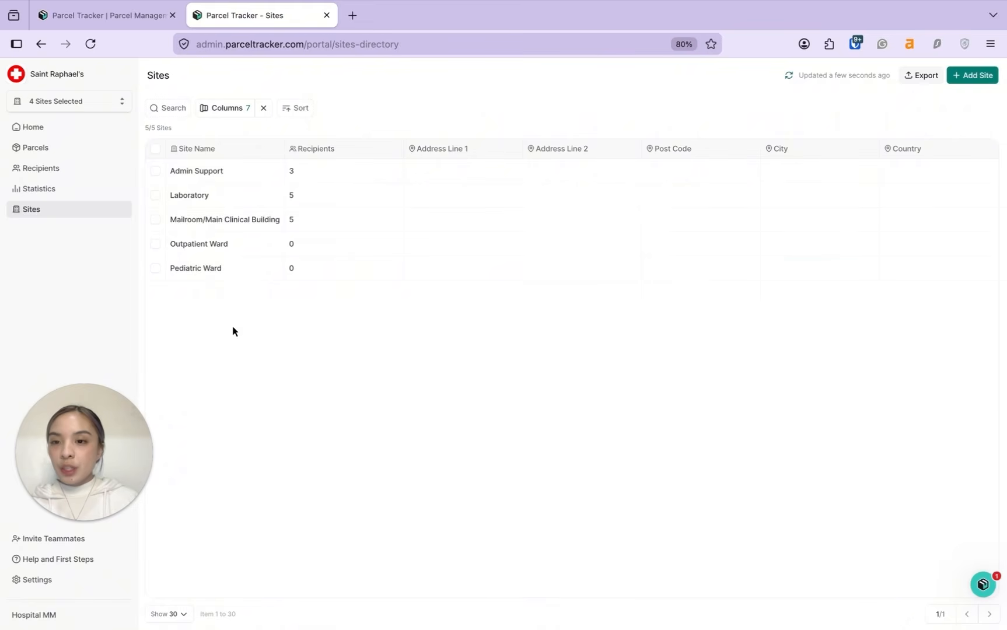
Step: Rename the Outpatient Ward site to 'Outpatient Building'
{"action": "left_click", "coordinate": [265, 246]}
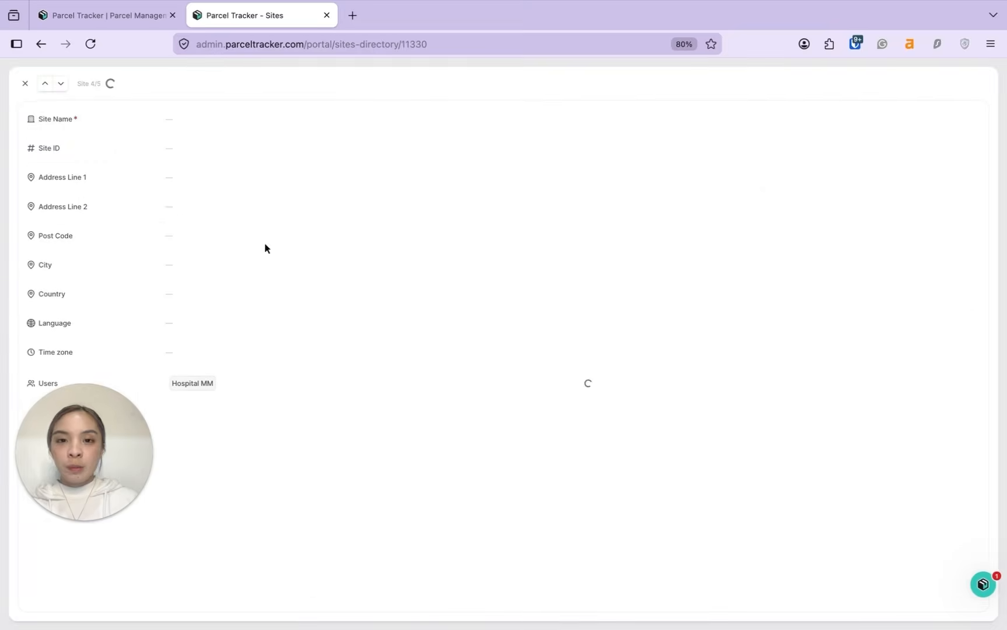
{"action": "left_click", "coordinate": [255, 130]}
{"action": "double_click", "coordinate": [240, 126]}
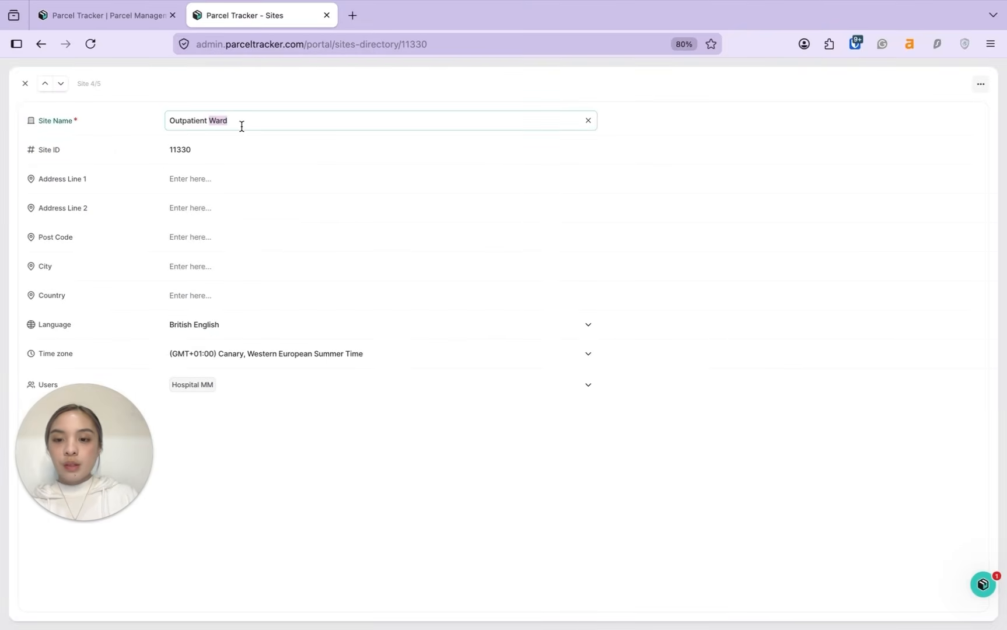
{"action": "type", "text": "Building"}
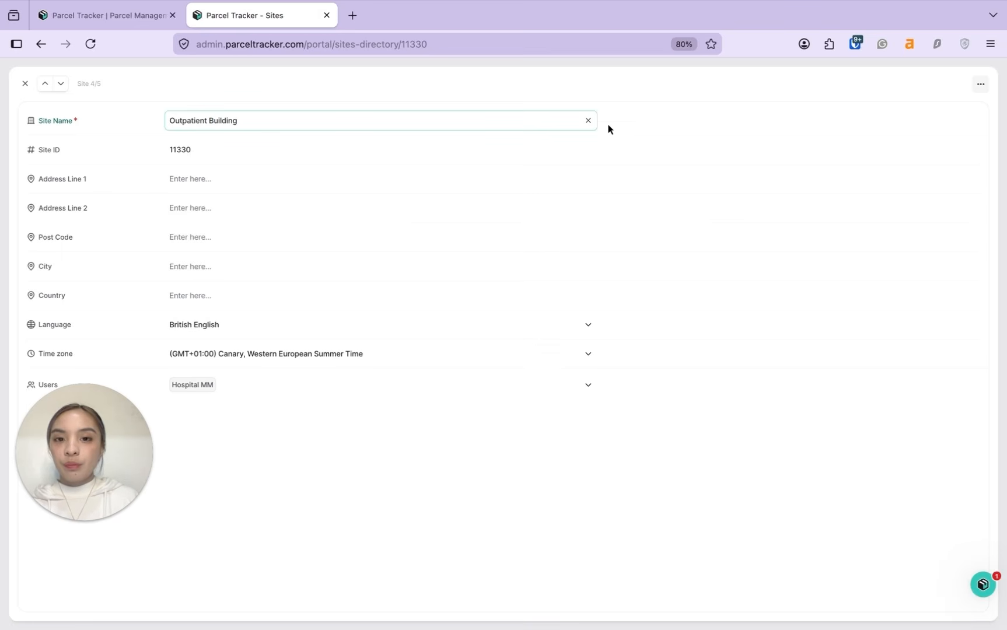
{"action": "left_click", "coordinate": [661, 142]}
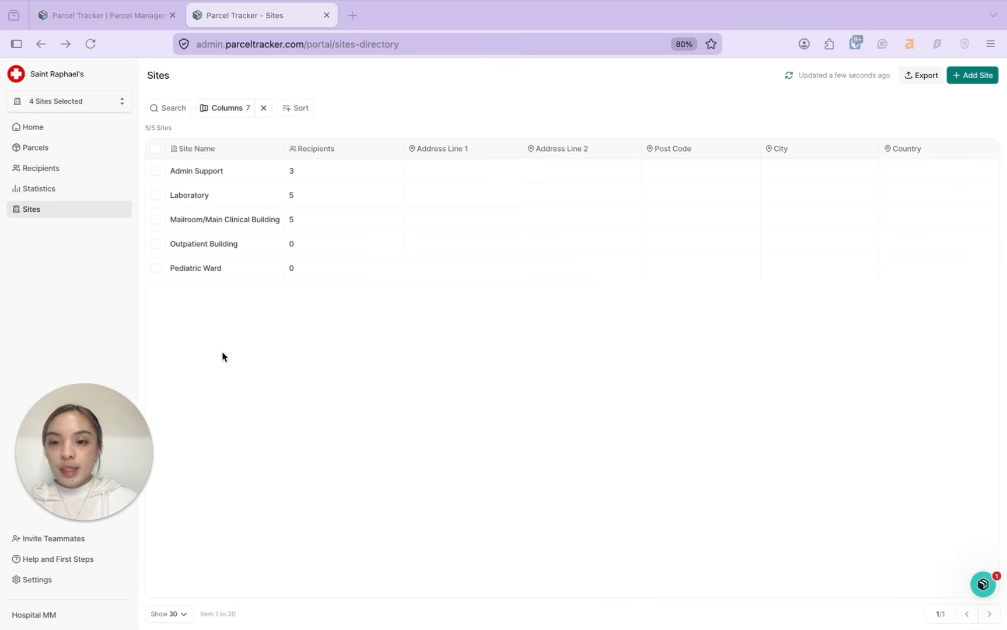
Step: Mark the Pediatric Ward site and go to the Recipients directory
{"action": "left_click", "coordinate": [157, 275]}
{"action": "left_click", "coordinate": [156, 272]}
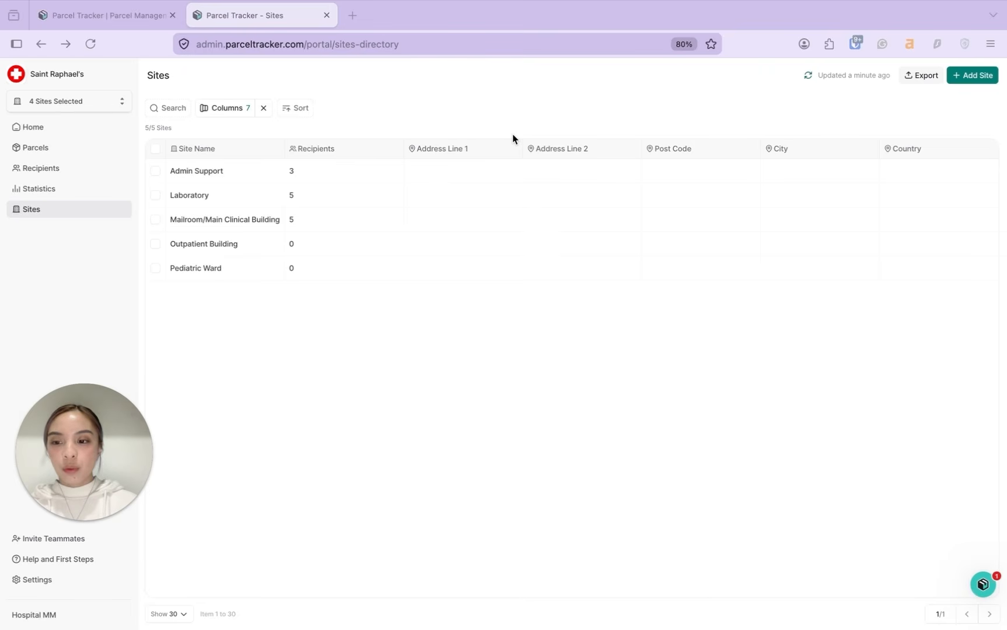
{"action": "left_click", "coordinate": [499, 121]}
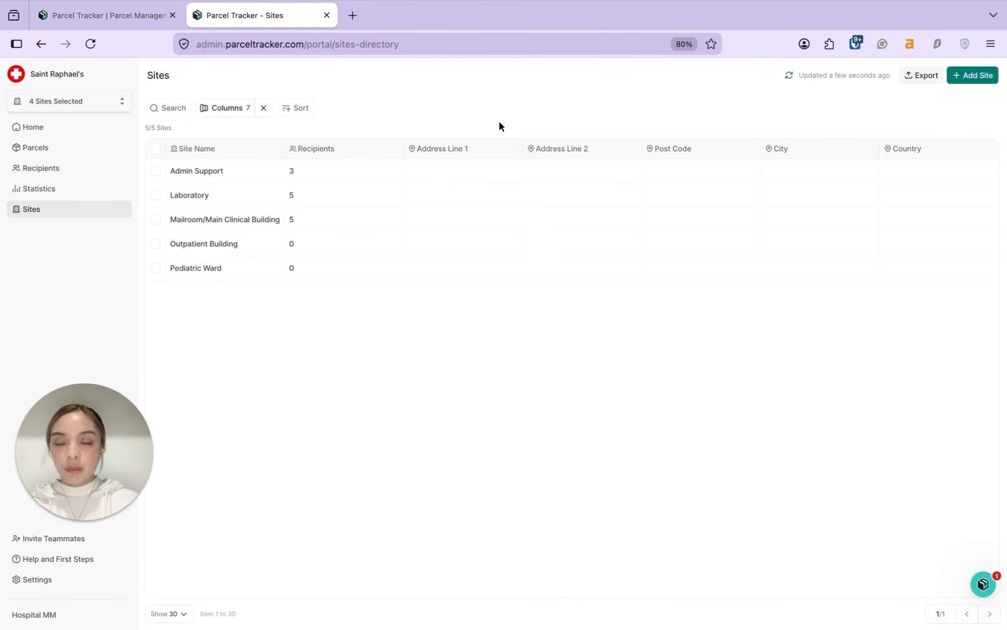
{"action": "left_click", "coordinate": [55, 169]}
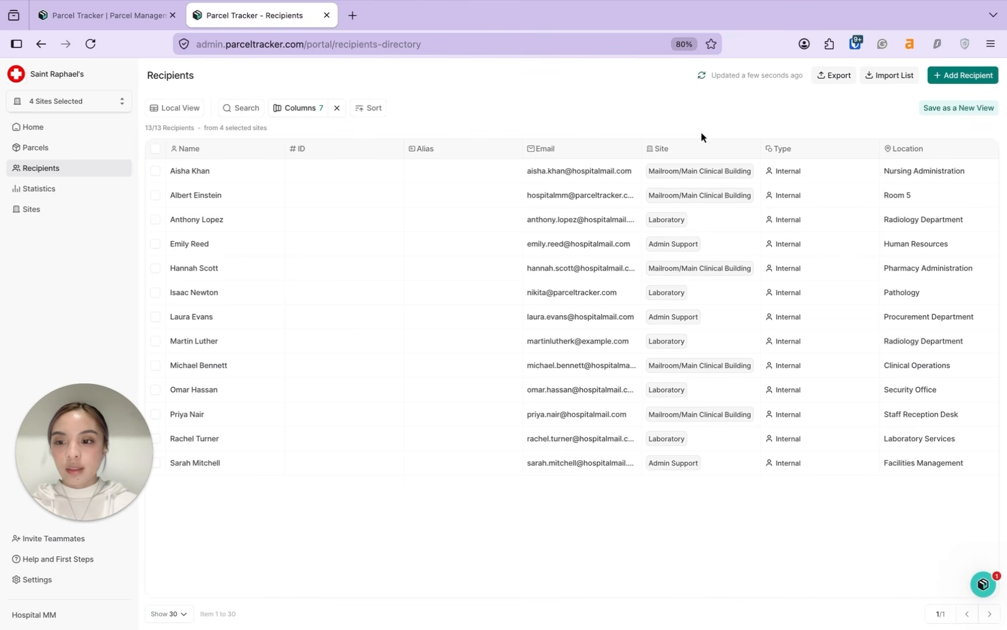
Step: Start a recipient import with Import List to get the Tenant Onboarding template
{"action": "left_click", "coordinate": [546, 124]}
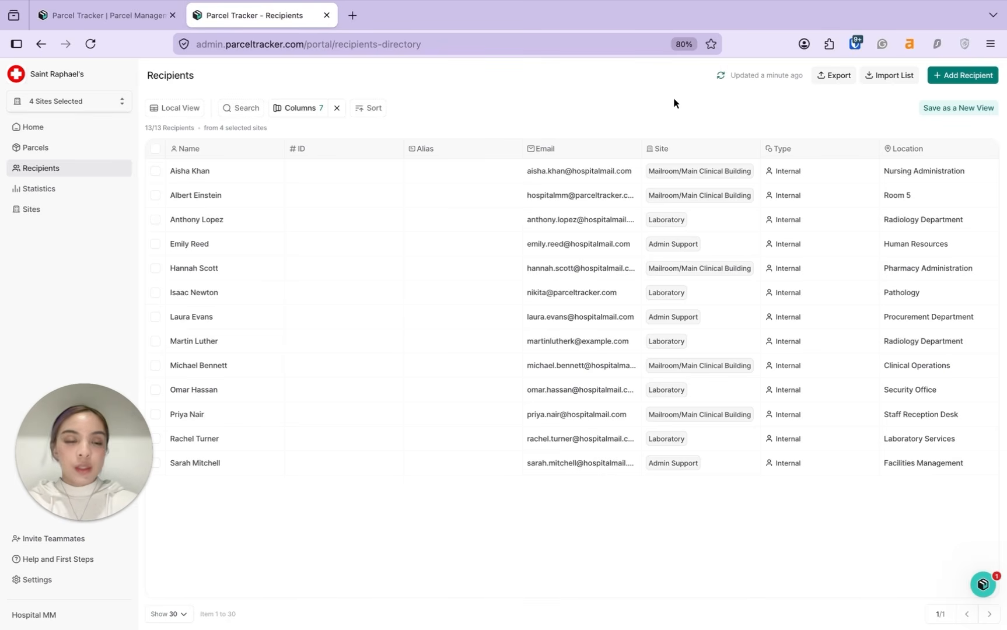
{"action": "left_click", "coordinate": [888, 74]}
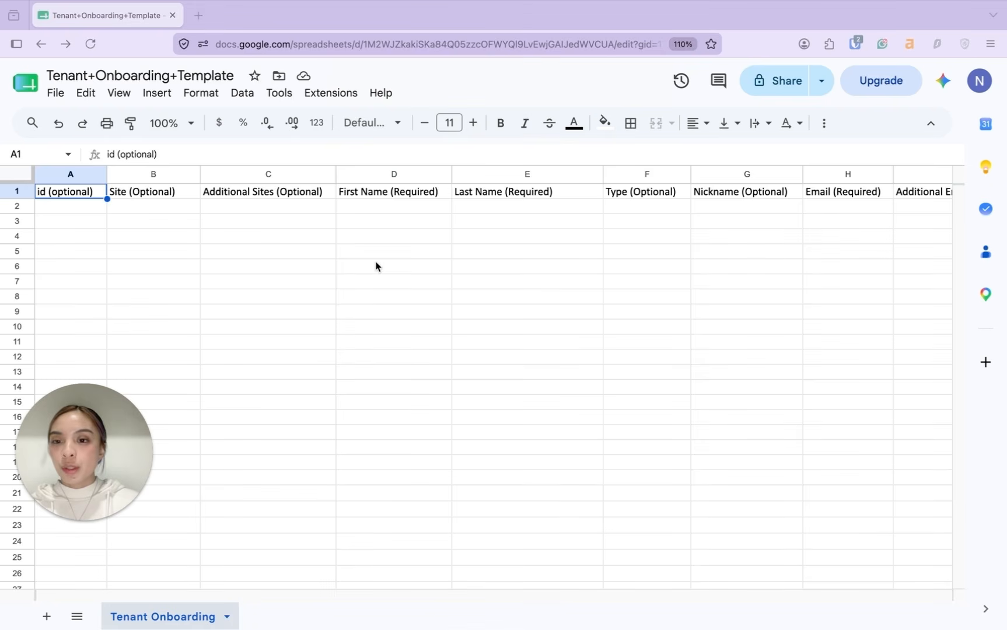
Step: Review the template's required headers: First Name, Last Name, Email, Location/Room Number
{"action": "scroll", "coordinate": [400, 218], "scroll_direction": "right", "scroll_amount": 2}
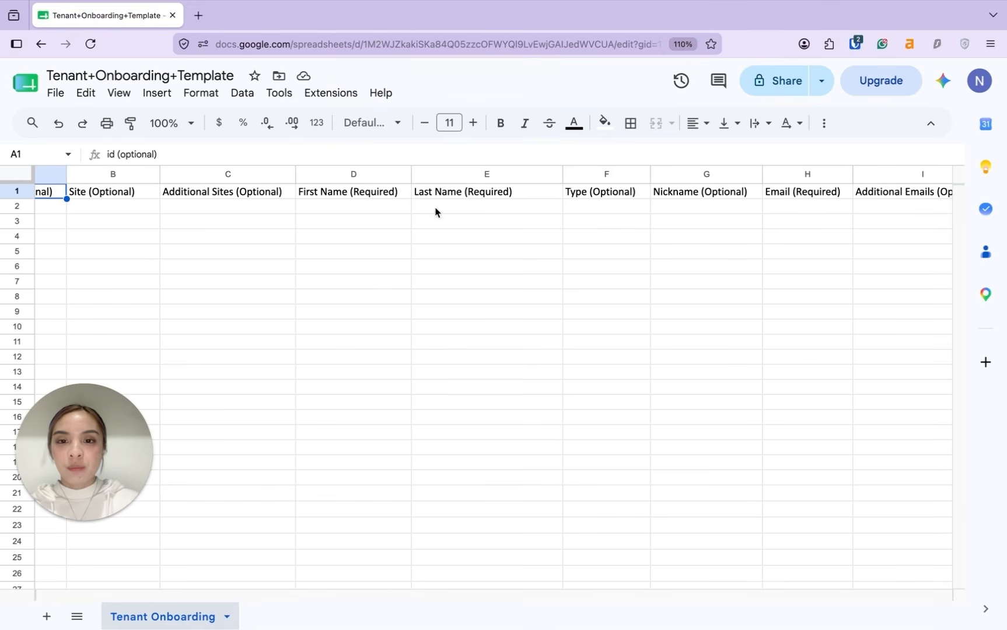
{"action": "left_click", "coordinate": [382, 197]}
{"action": "left_click", "coordinate": [460, 192]}
{"action": "scroll", "coordinate": [460, 194], "scroll_direction": "right", "scroll_amount": 2}
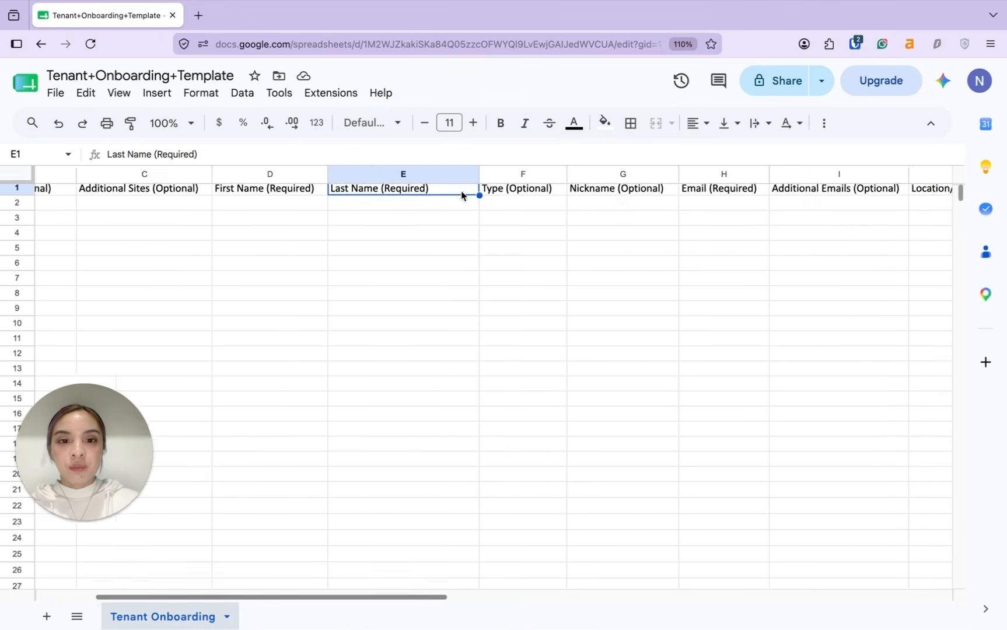
{"action": "scroll", "coordinate": [460, 194], "scroll_direction": "right", "scroll_amount": 2}
{"action": "left_click", "coordinate": [645, 197]}
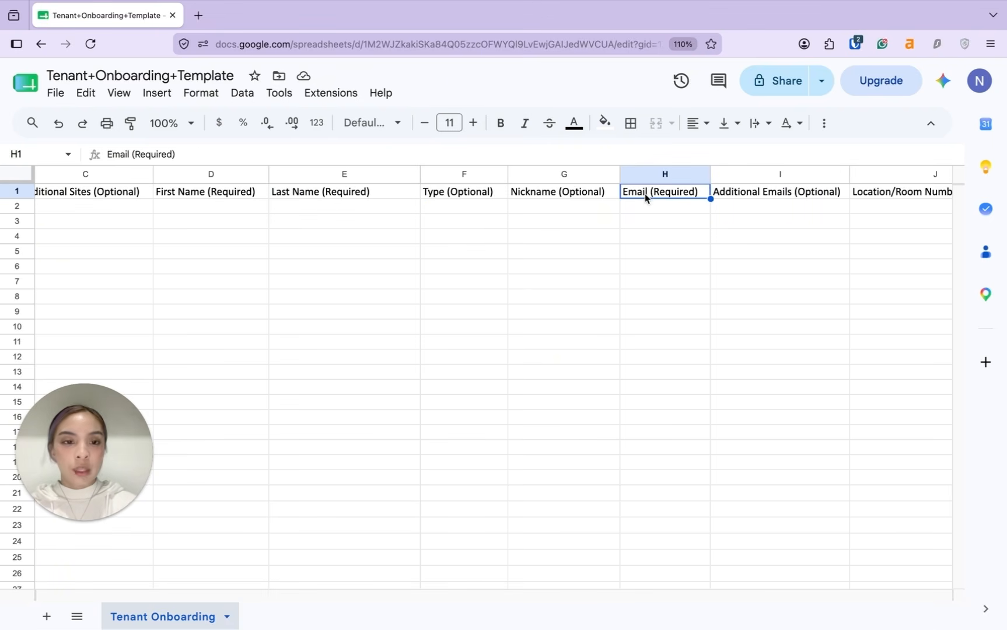
{"action": "scroll", "coordinate": [645, 197], "scroll_direction": "right", "scroll_amount": 3}
{"action": "left_click", "coordinate": [683, 194]}
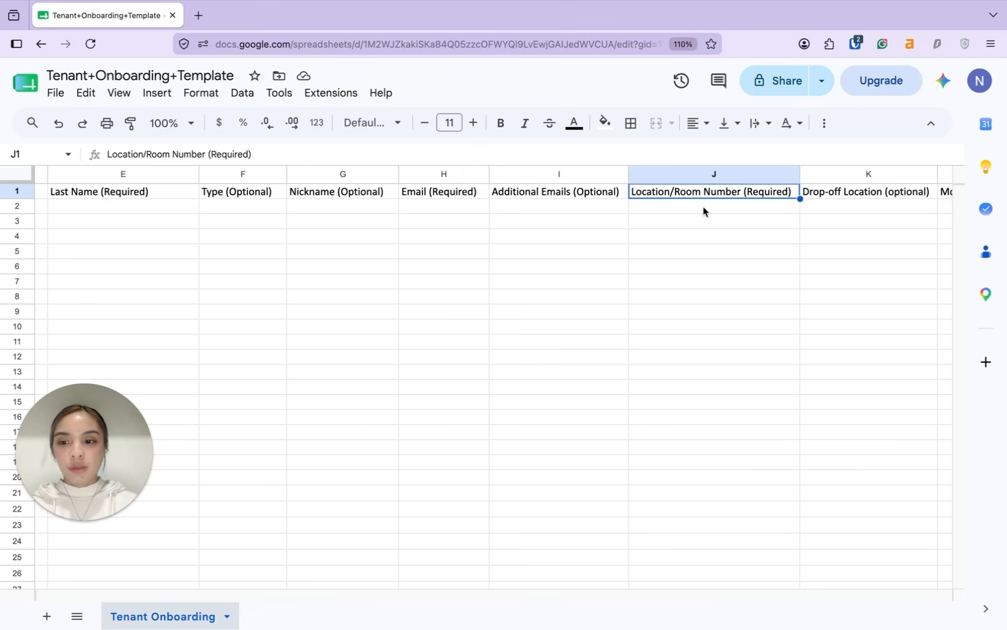
Step: Scroll back and move to the Sample Recipients Q2 recipient list on Sheet10
{"action": "scroll", "coordinate": [703, 211], "scroll_direction": "left", "scroll_amount": 1}
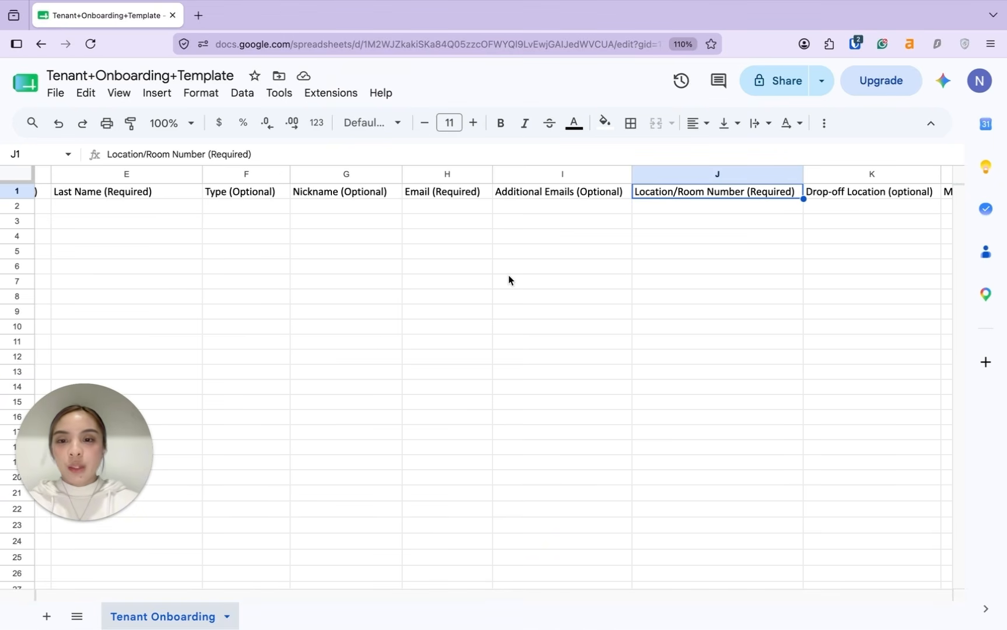
{"action": "scroll", "coordinate": [508, 279], "scroll_direction": "left", "scroll_amount": 5}
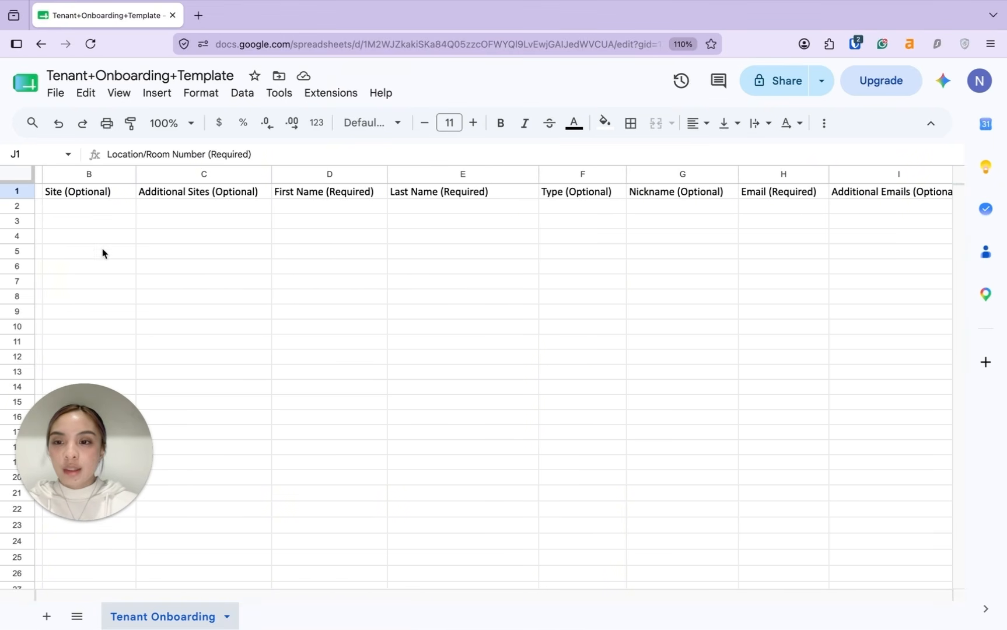
{"action": "scroll", "coordinate": [105, 255], "scroll_direction": "left", "scroll_amount": 1}
{"action": "left_click", "coordinate": [202, 251]}
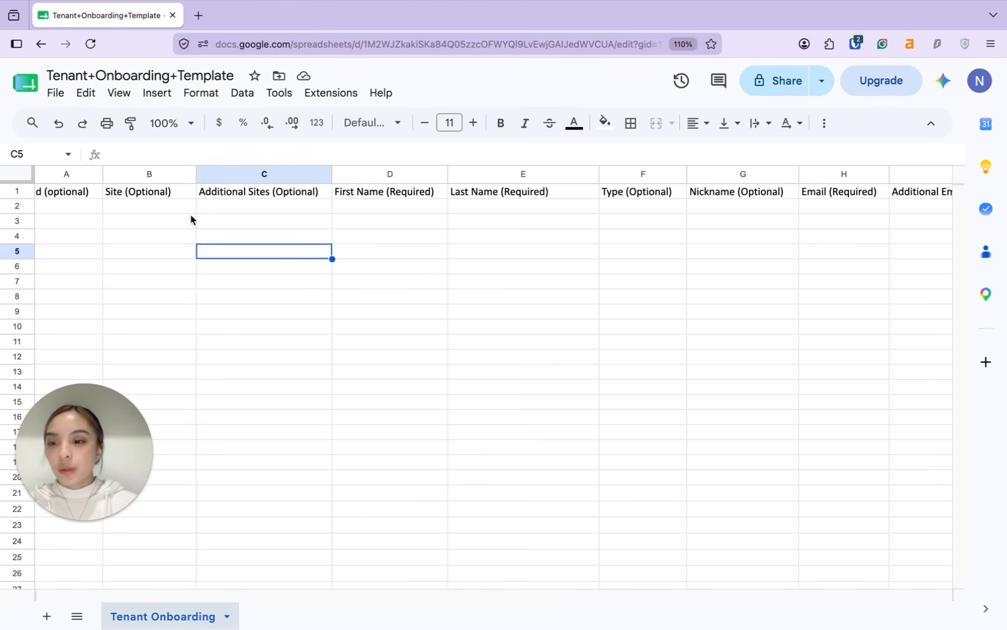
{"action": "left_click", "coordinate": [240, 206]}
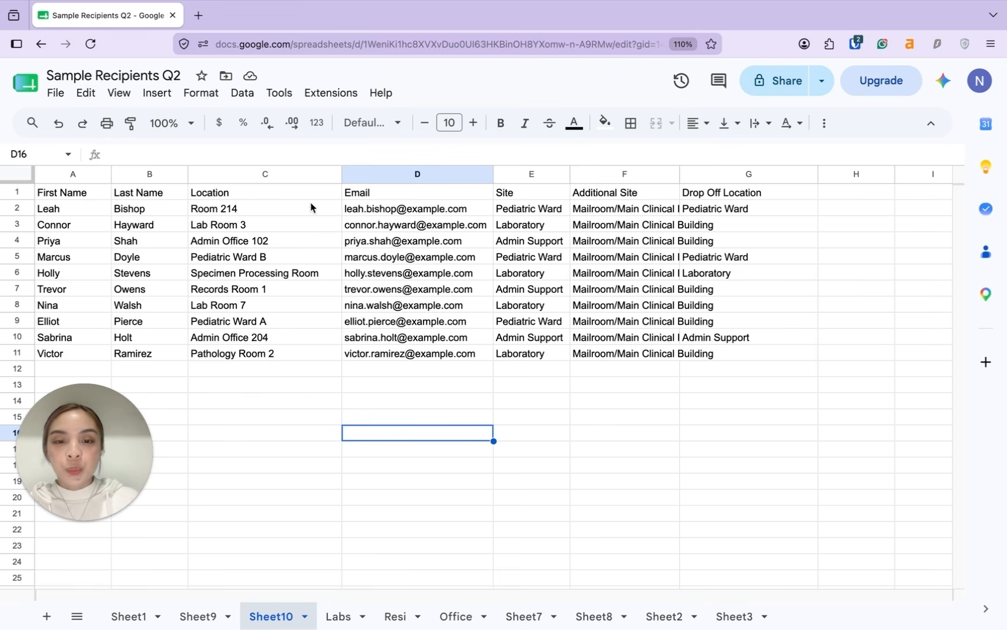
Step: Check the sample recipients' Site and Additional Site values in cells E3 and F2
{"action": "left_click", "coordinate": [531, 224]}
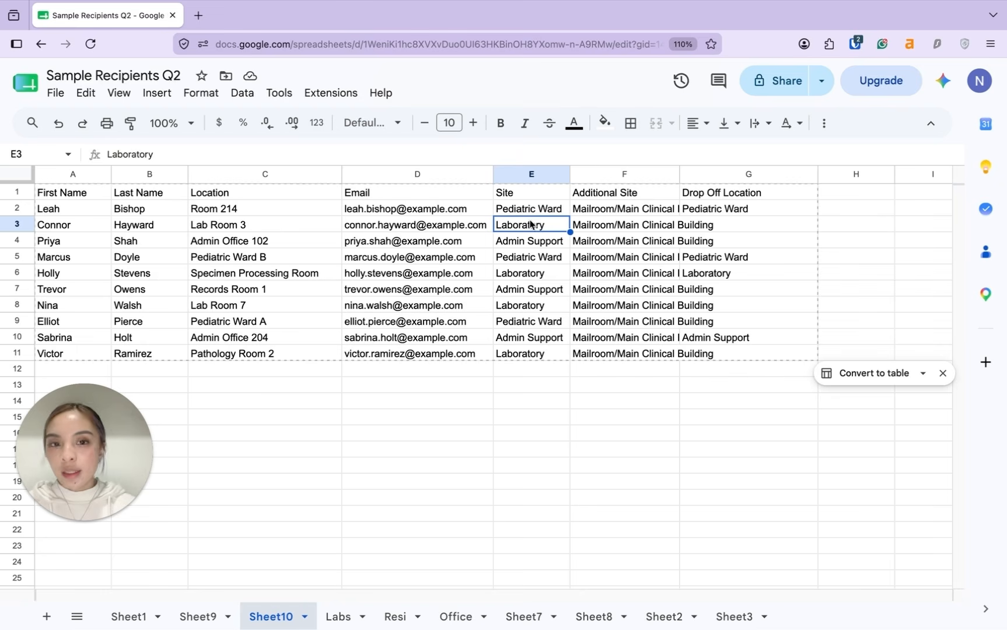
{"action": "left_click", "coordinate": [623, 215]}
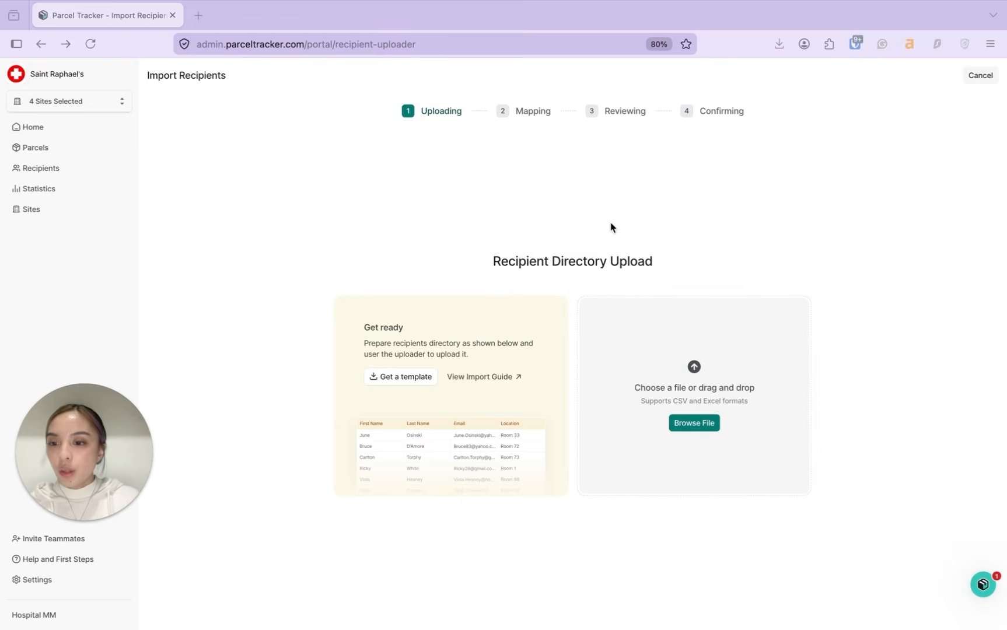
Step: Upload New Recipients List.csv from the Hospital folder and confirm upload permission
{"action": "left_click", "coordinate": [689, 420]}
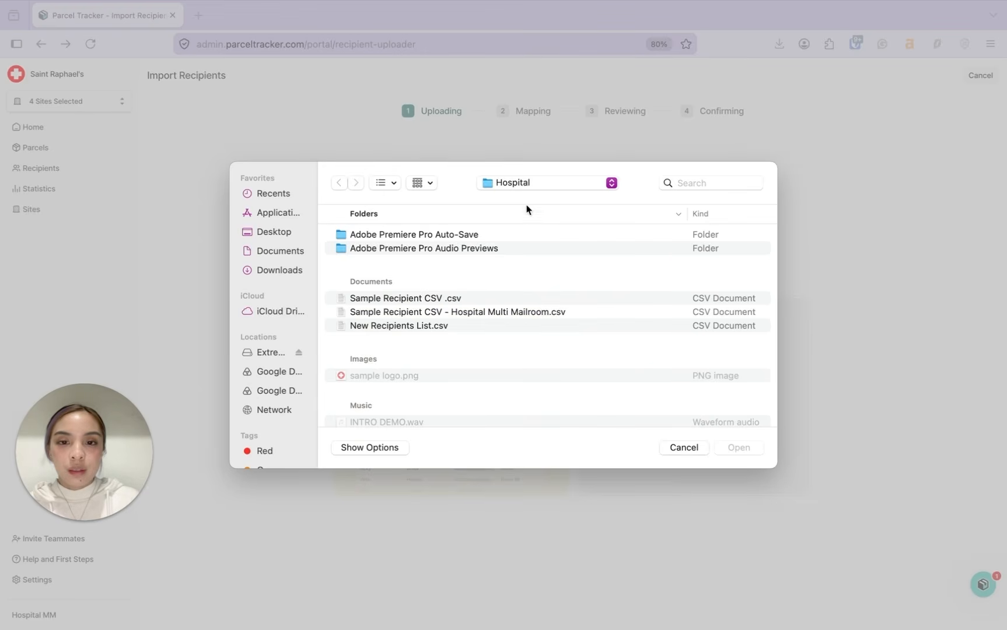
{"action": "left_click", "coordinate": [453, 327]}
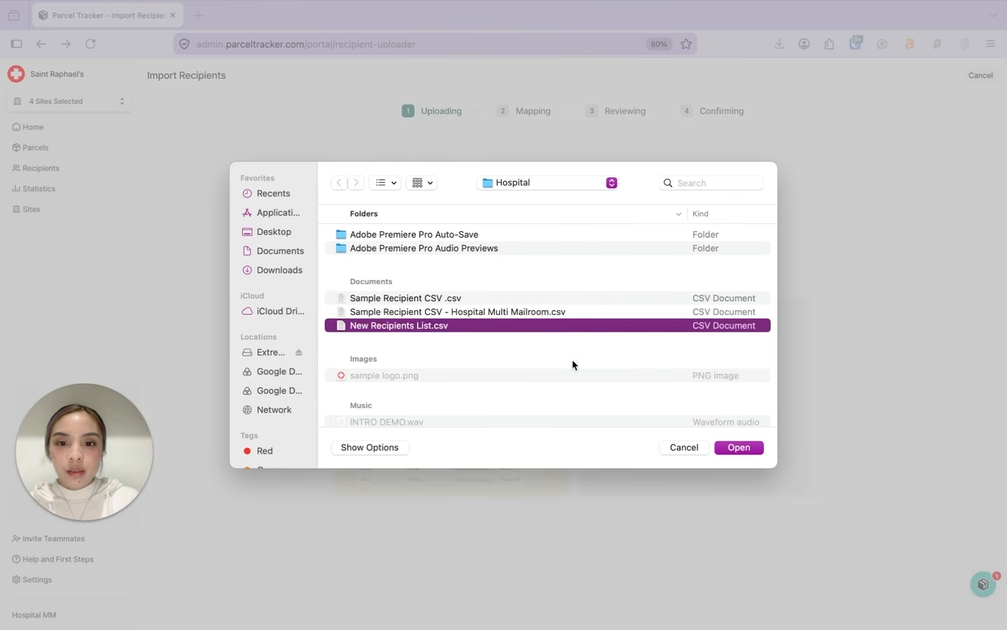
{"action": "left_click", "coordinate": [742, 449]}
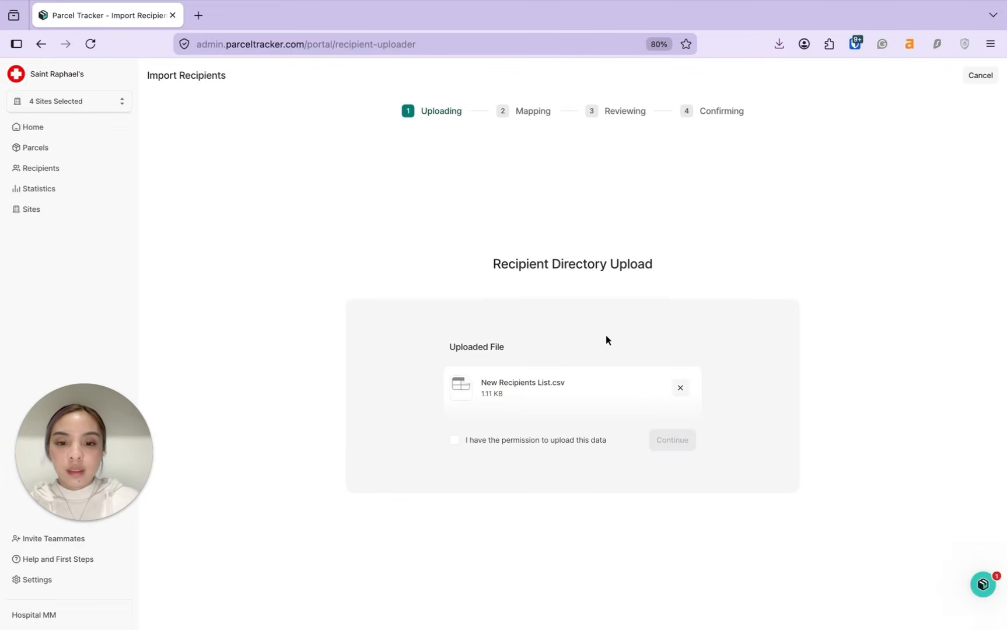
{"action": "left_click", "coordinate": [456, 446]}
Step: Map the unit column to Location and continue to the Reviewing step
{"action": "left_click", "coordinate": [678, 448]}
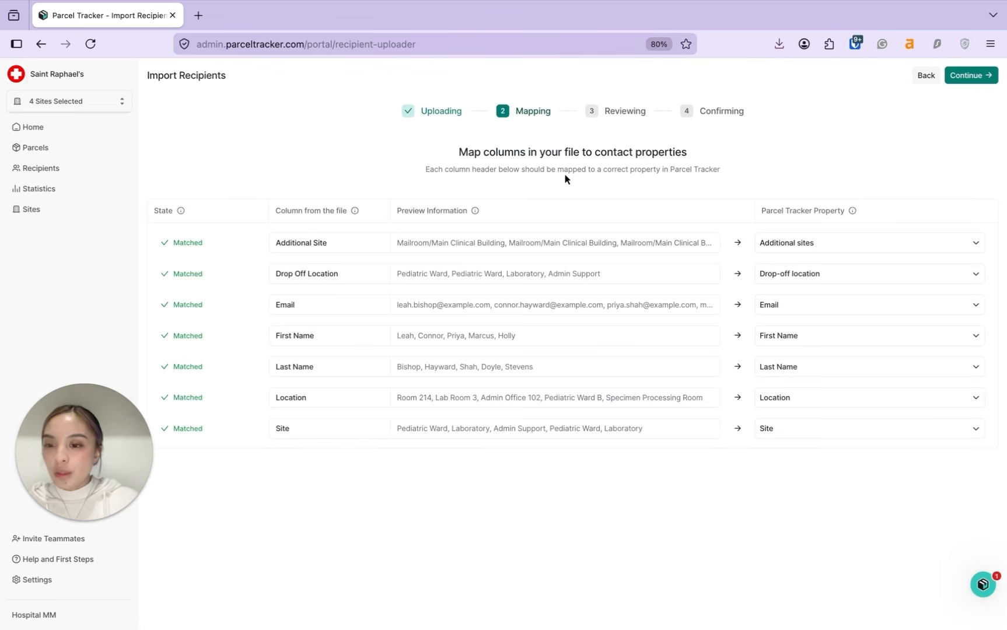
{"action": "mouse_move", "coordinate": [72, 466]}
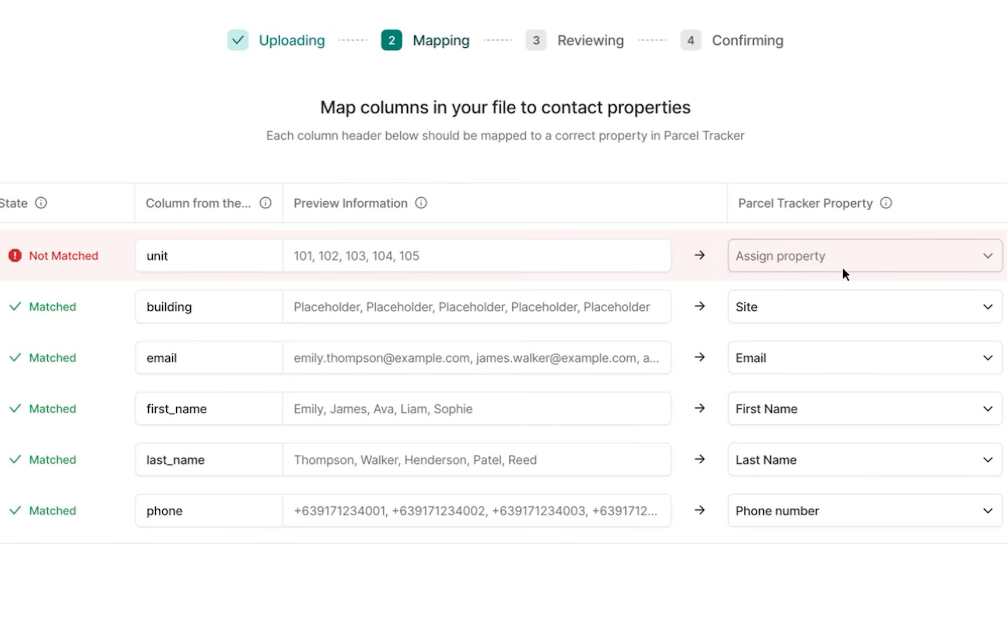
{"action": "left_click", "coordinate": [885, 264]}
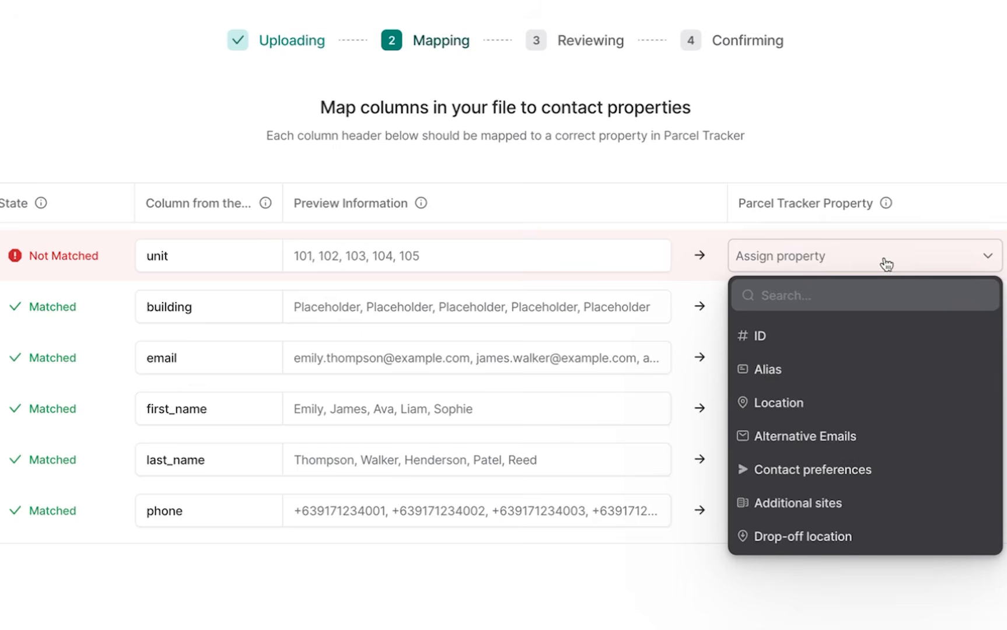
{"action": "left_click", "coordinate": [795, 403]}
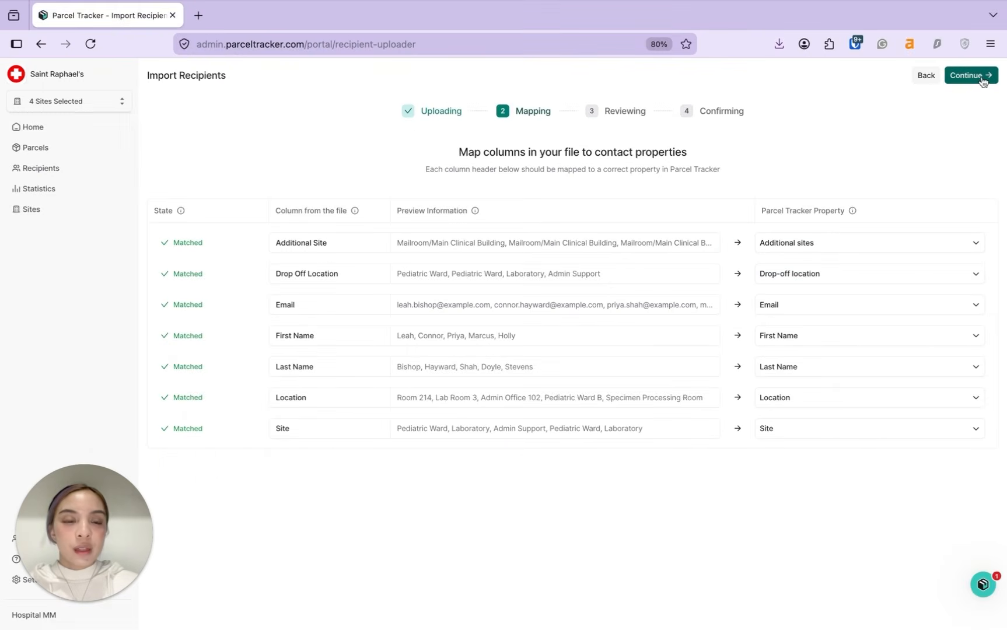
{"action": "left_click", "coordinate": [980, 77]}
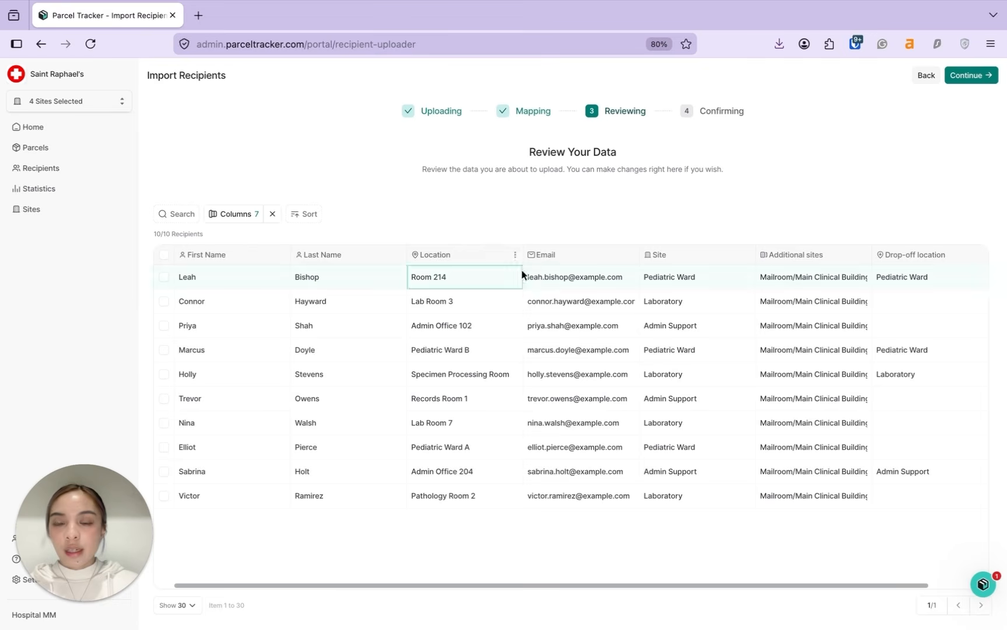
Step: Correct the first recipient's location to Room 215
{"action": "key", "text": "BackSpace"}
{"action": "type", "text": "5"}
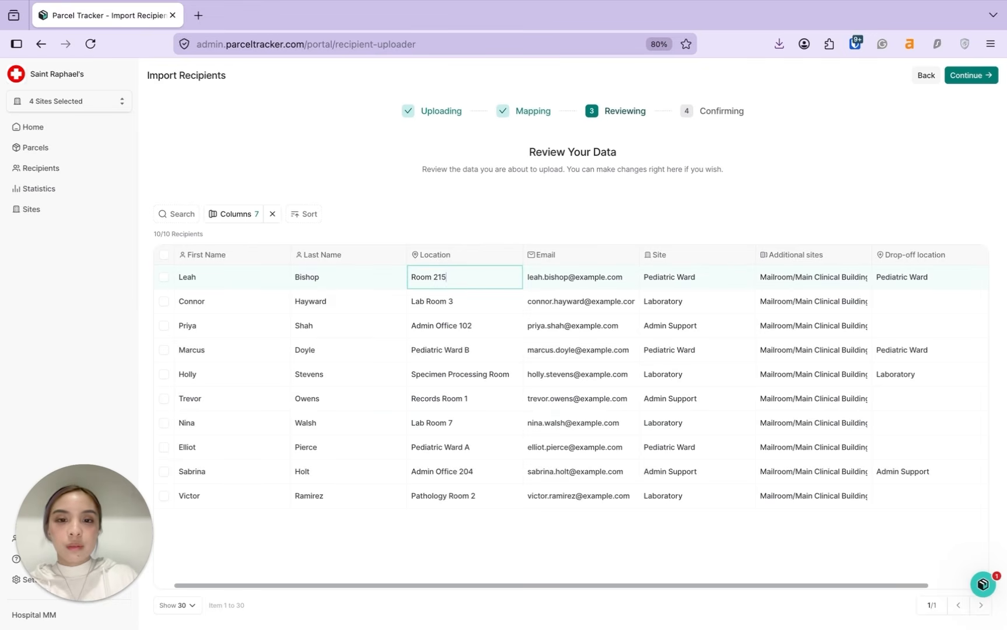
{"action": "left_click", "coordinate": [671, 195]}
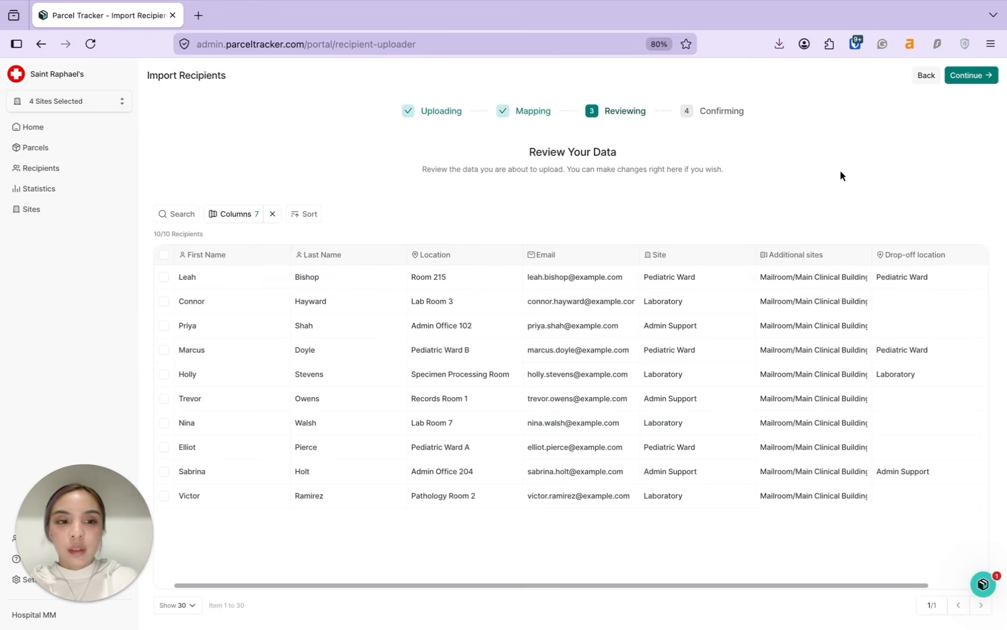
Step: Upload the 10 new recipients and open the full recipients list
{"action": "left_click", "coordinate": [966, 76]}
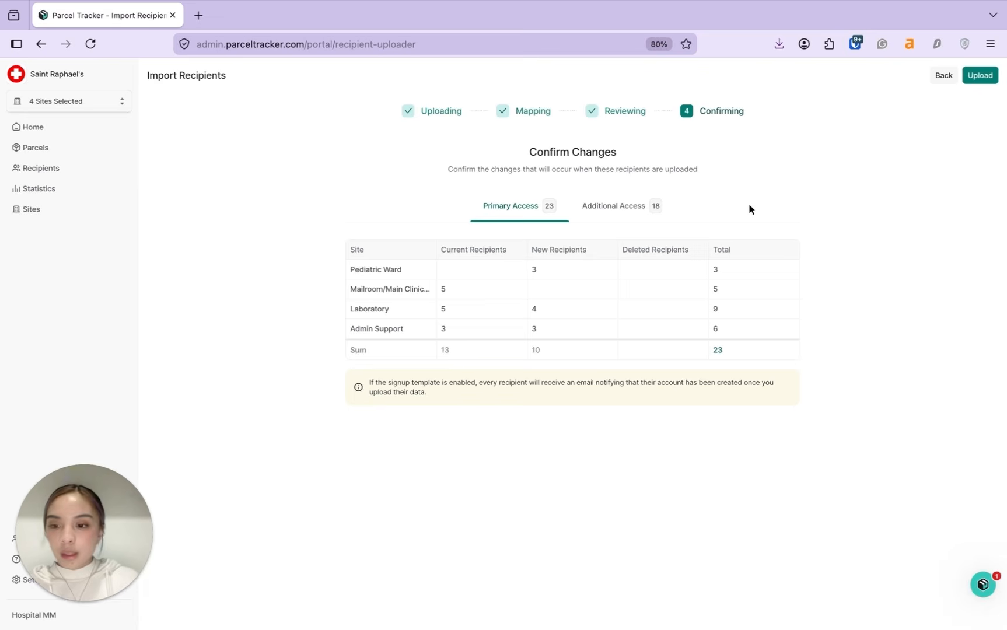
{"action": "left_click", "coordinate": [992, 76]}
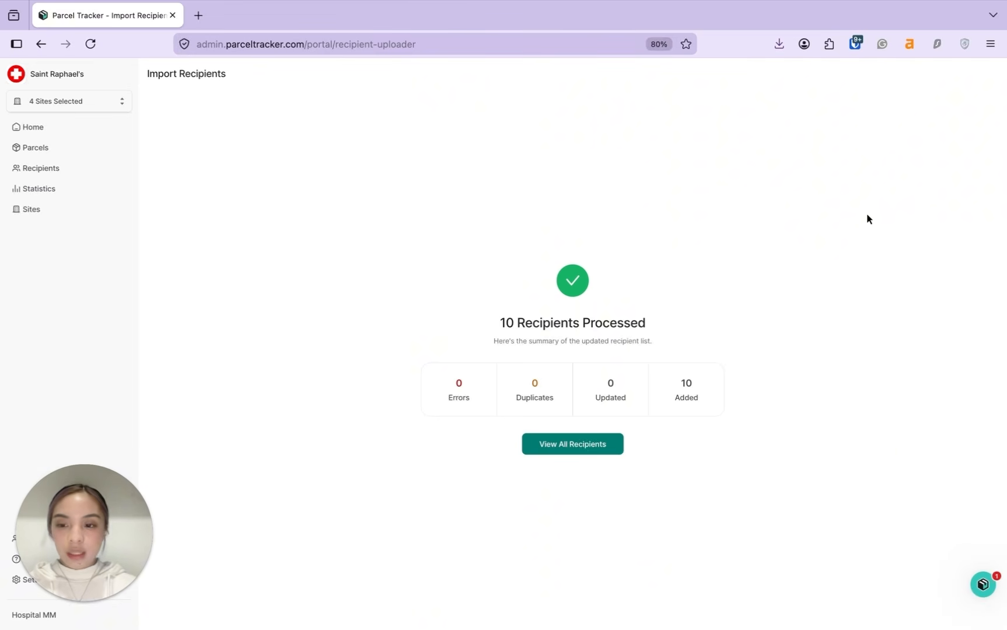
{"action": "left_click", "coordinate": [571, 445]}
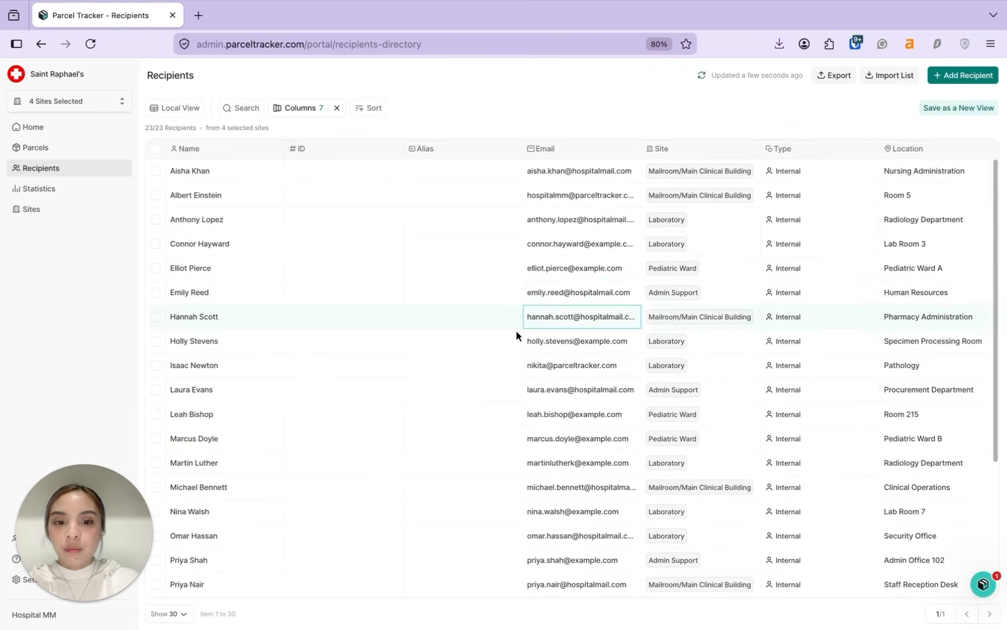
Step: Hide the ID and Alias columns in the recipients table
{"action": "scroll", "coordinate": [490, 366], "scroll_direction": "down", "scroll_amount": 3}
{"action": "scroll", "coordinate": [491, 367], "scroll_direction": "up", "scroll_amount": 3}
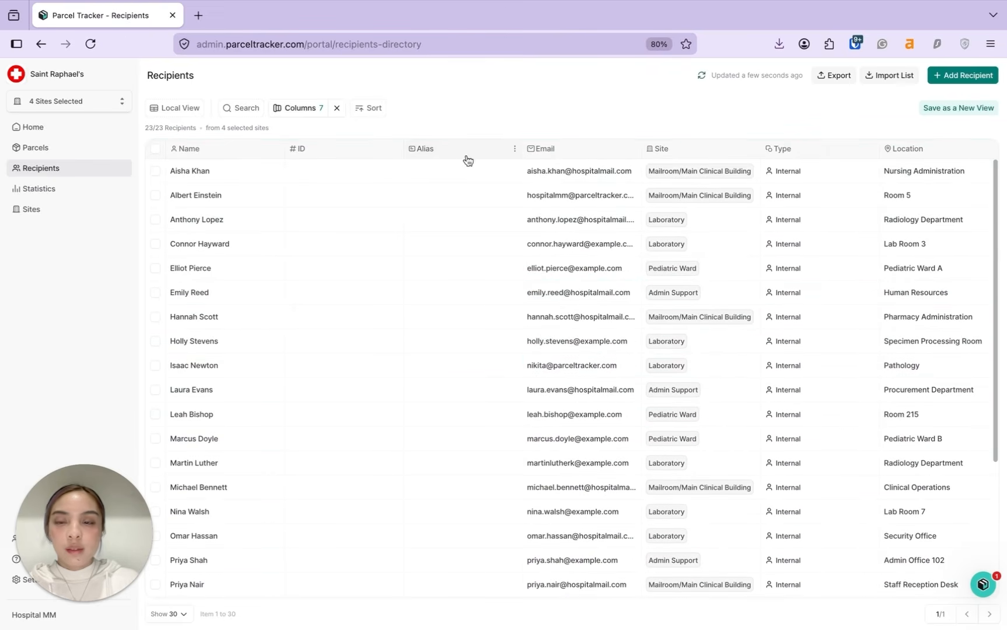
{"action": "left_click", "coordinate": [401, 156]}
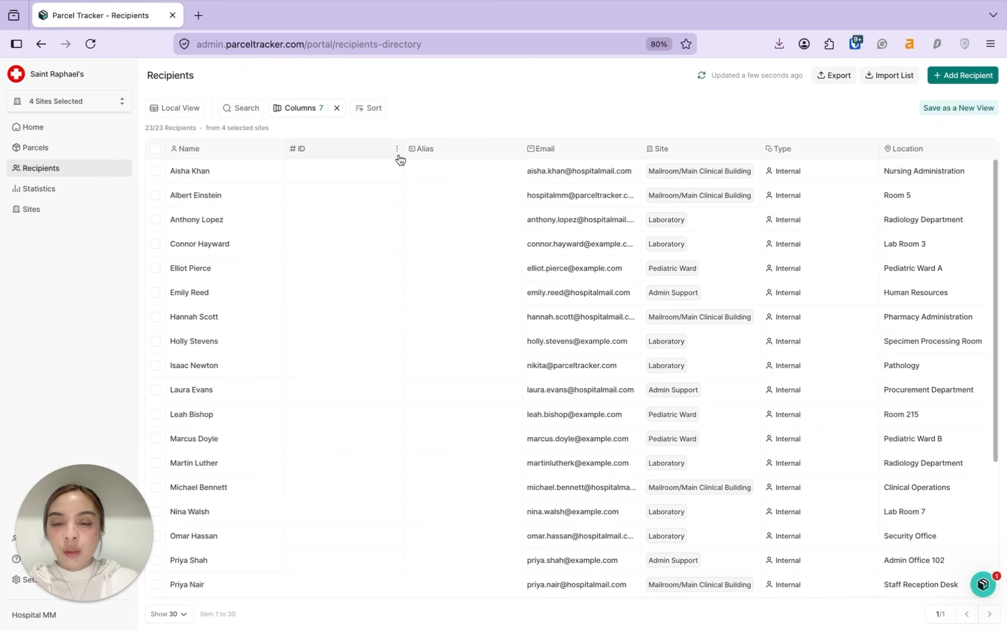
{"action": "left_click", "coordinate": [397, 149]}
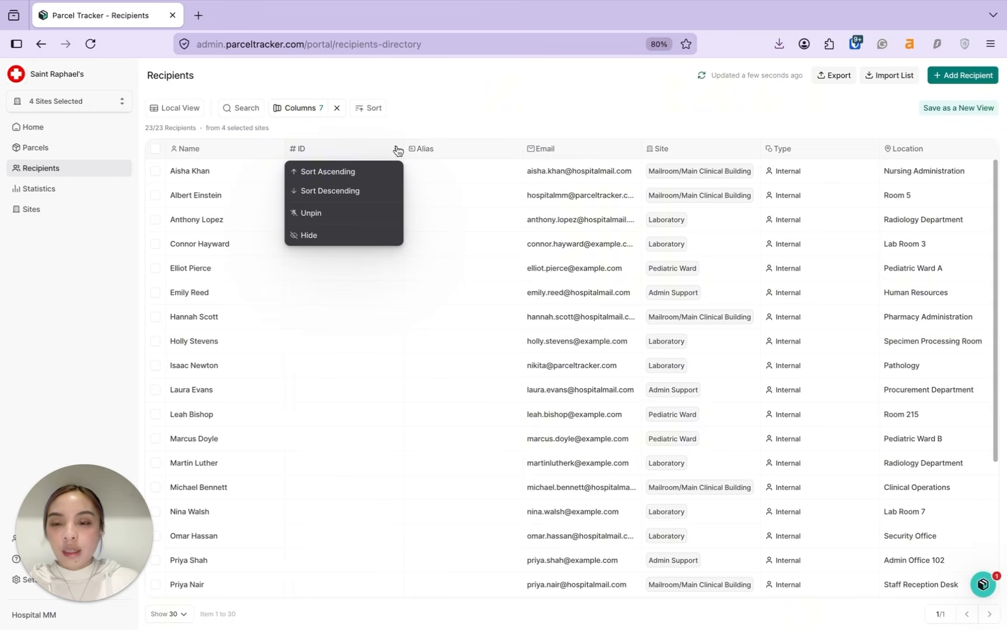
{"action": "left_click", "coordinate": [348, 234]}
{"action": "left_click", "coordinate": [398, 150]}
{"action": "left_click", "coordinate": [341, 266]}
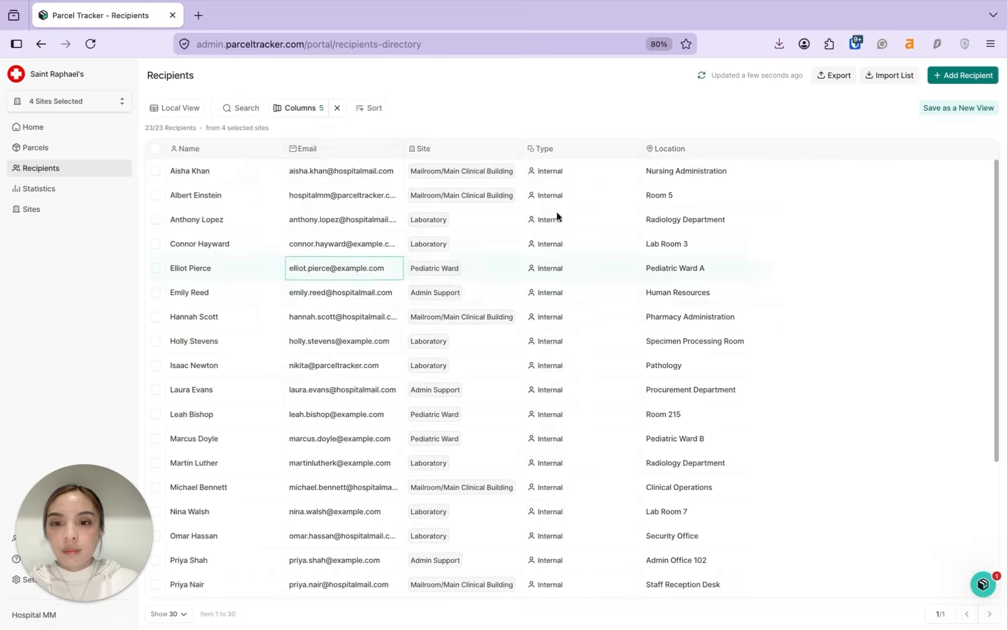
Step: Save the layout as a new view named 'clean' and open the Add Recipient form
{"action": "type", "text": "clean"}
{"action": "left_click", "coordinate": [611, 400]}
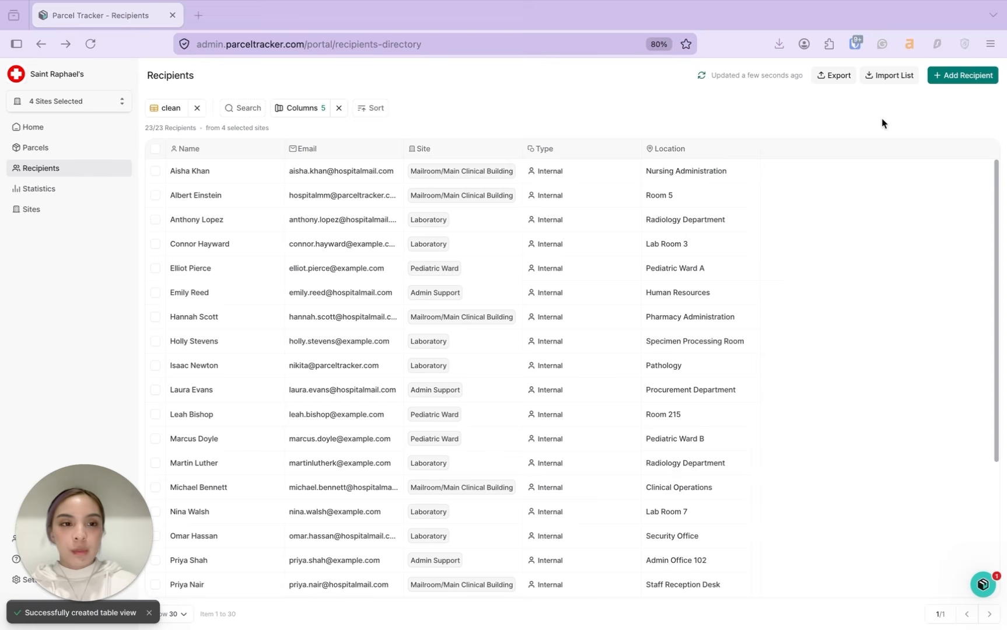
{"action": "left_click", "coordinate": [956, 77]}
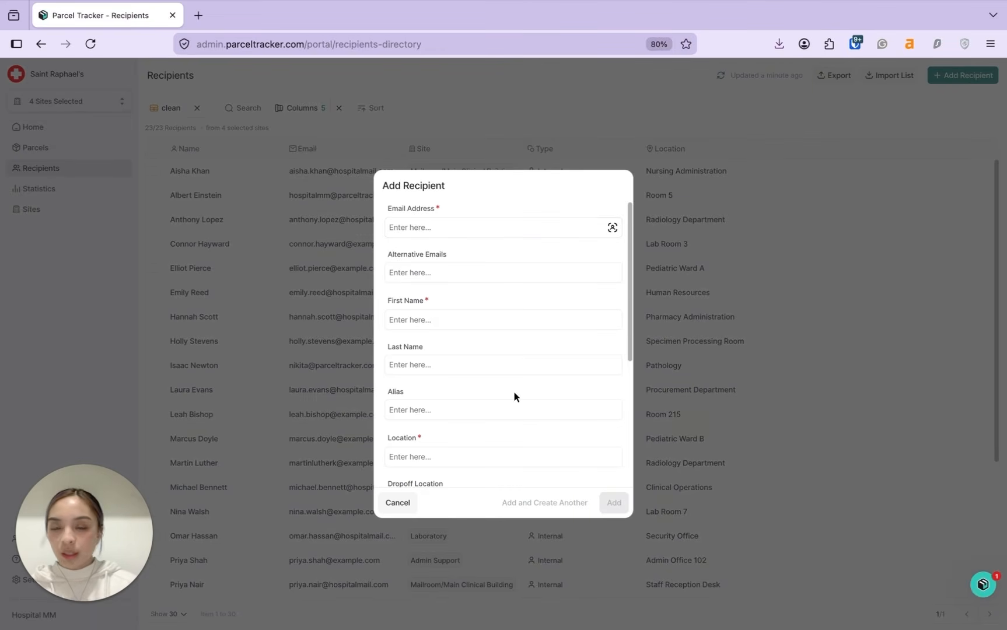
Step: Enter the recipient's e-mail, first and last name, and location Room 201
{"action": "left_click", "coordinate": [500, 229]}
{"action": "type", "text": "jaderus@example.com"}
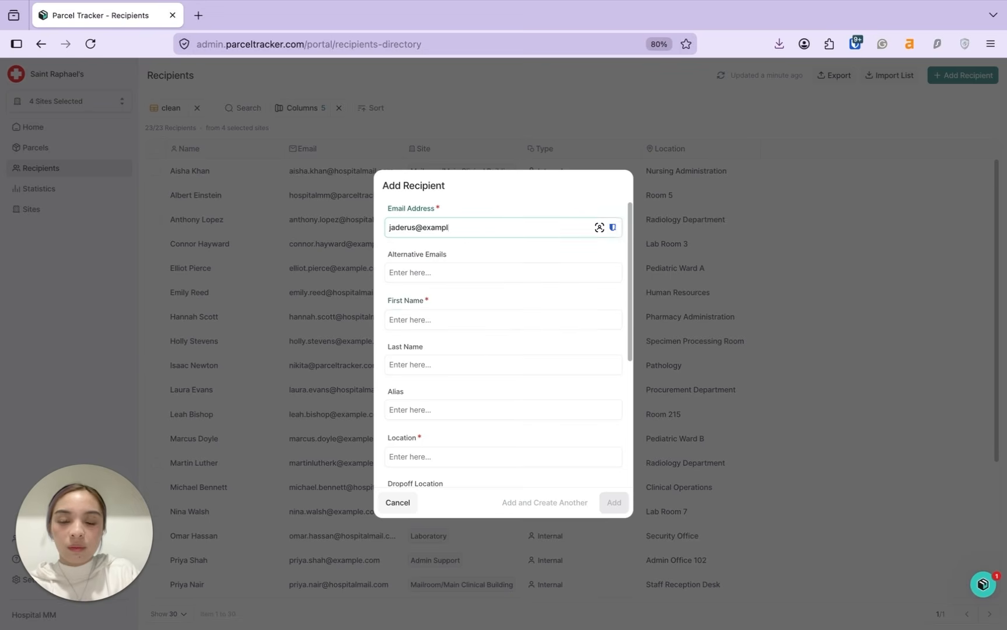
{"action": "key", "text": "Tab"}
{"action": "key", "text": "Tab"}
{"action": "key", "text": "Tab"}
{"action": "scroll", "coordinate": [444, 429], "scroll_direction": "down", "scroll_amount": 1}
{"action": "left_click", "coordinate": [445, 429]}
{"action": "type", "text": "Room 201"}
Step: Set dropoff and site to Laboratory, add Mailroom/Main Clinical Building as an additional site, and save
{"action": "left_click", "coordinate": [443, 471]}
{"action": "left_click", "coordinate": [436, 523]}
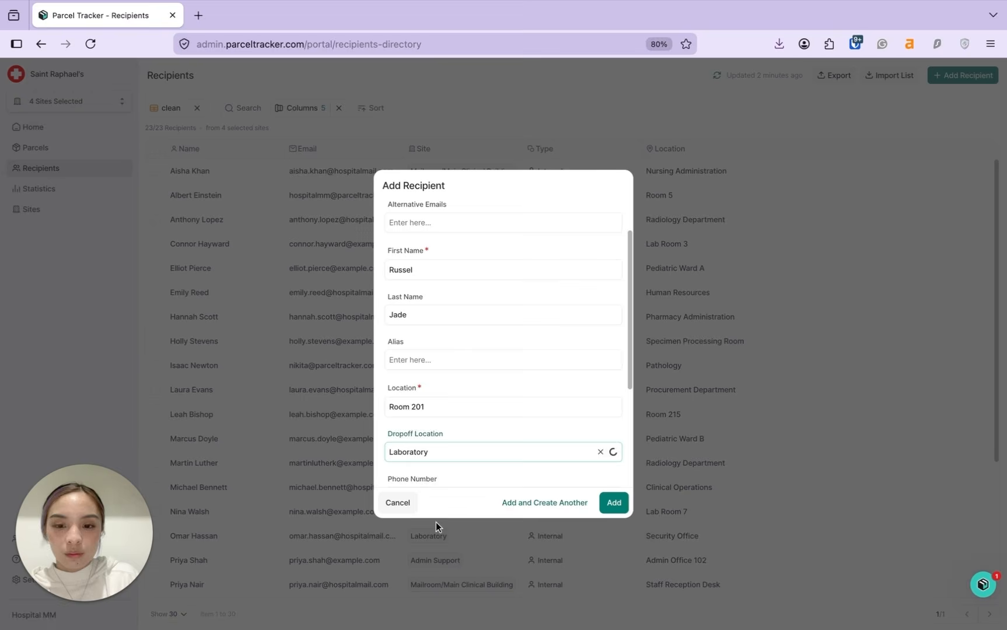
{"action": "scroll", "coordinate": [568, 309], "scroll_direction": "down", "scroll_amount": 3}
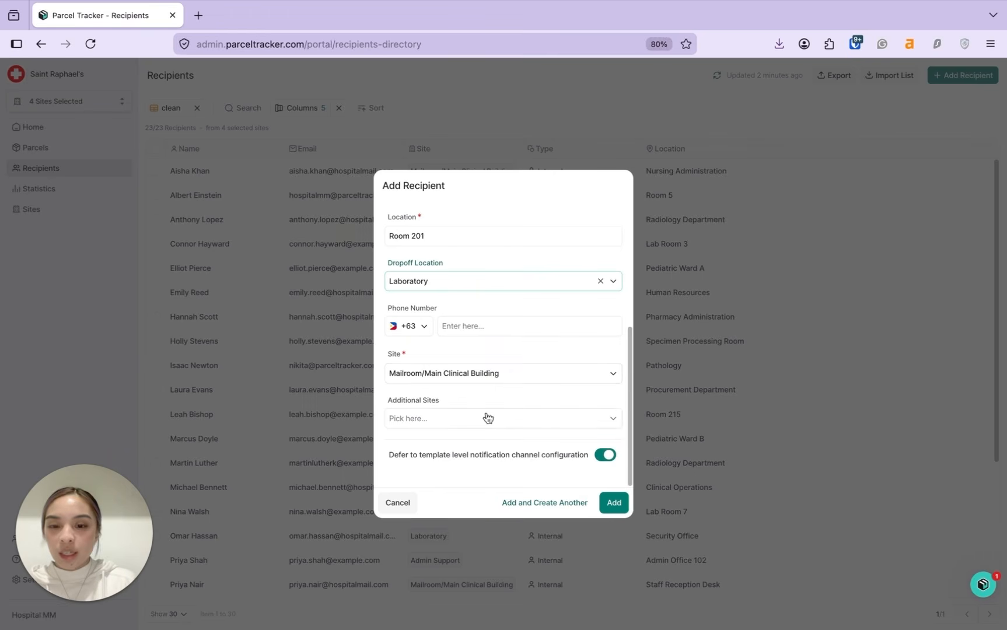
{"action": "left_click", "coordinate": [490, 375]}
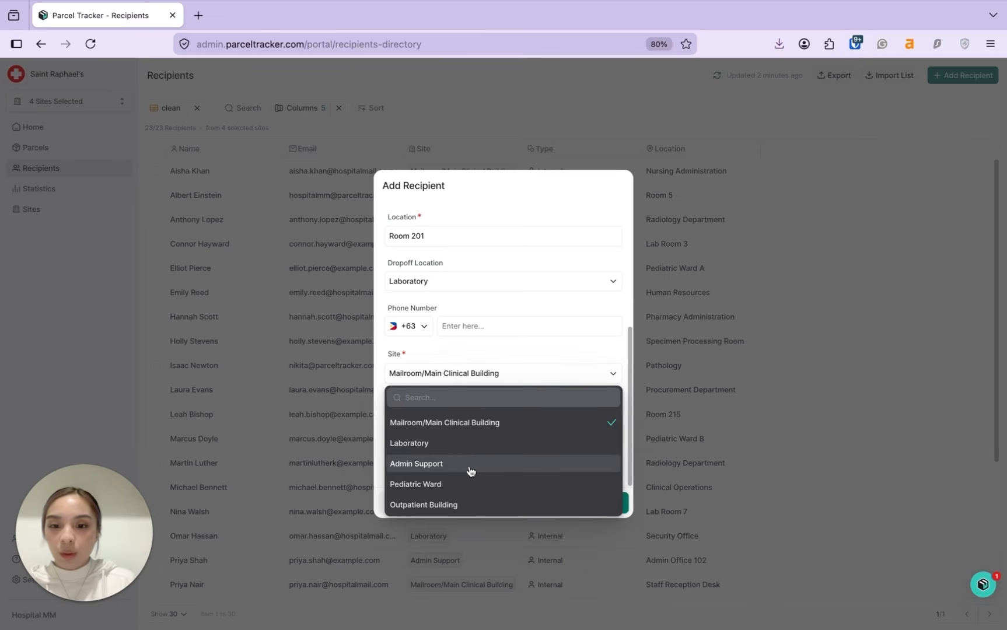
{"action": "left_click", "coordinate": [455, 444]}
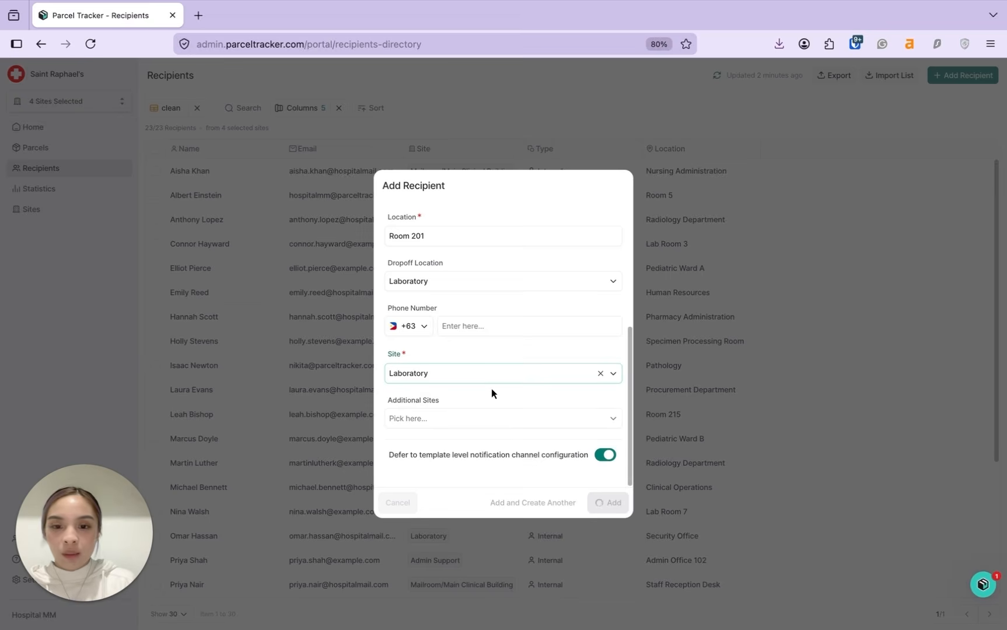
{"action": "left_click", "coordinate": [472, 427]}
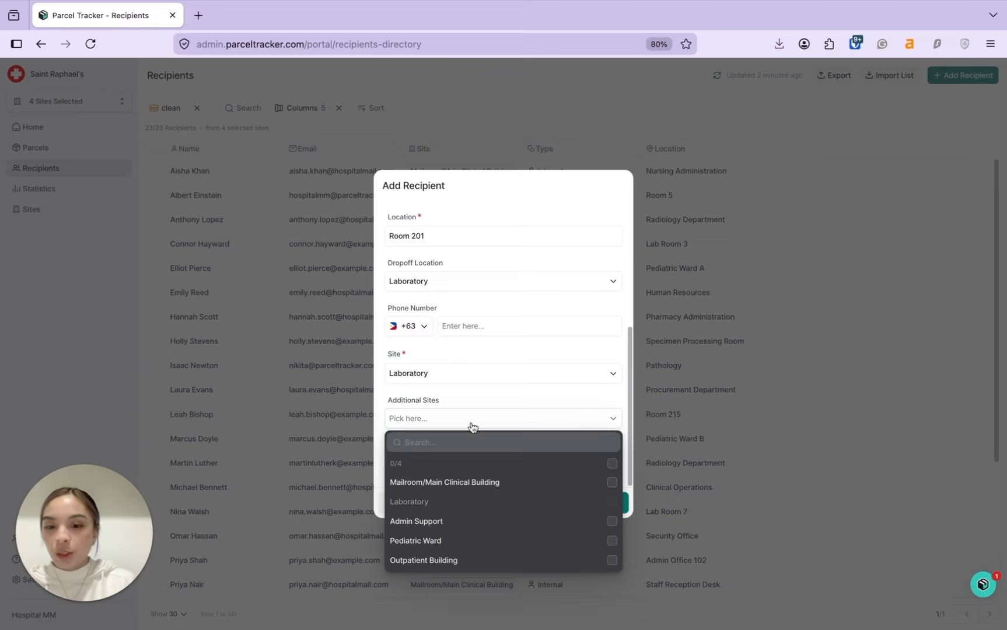
{"action": "left_click", "coordinate": [595, 483]}
{"action": "left_click", "coordinate": [562, 403]}
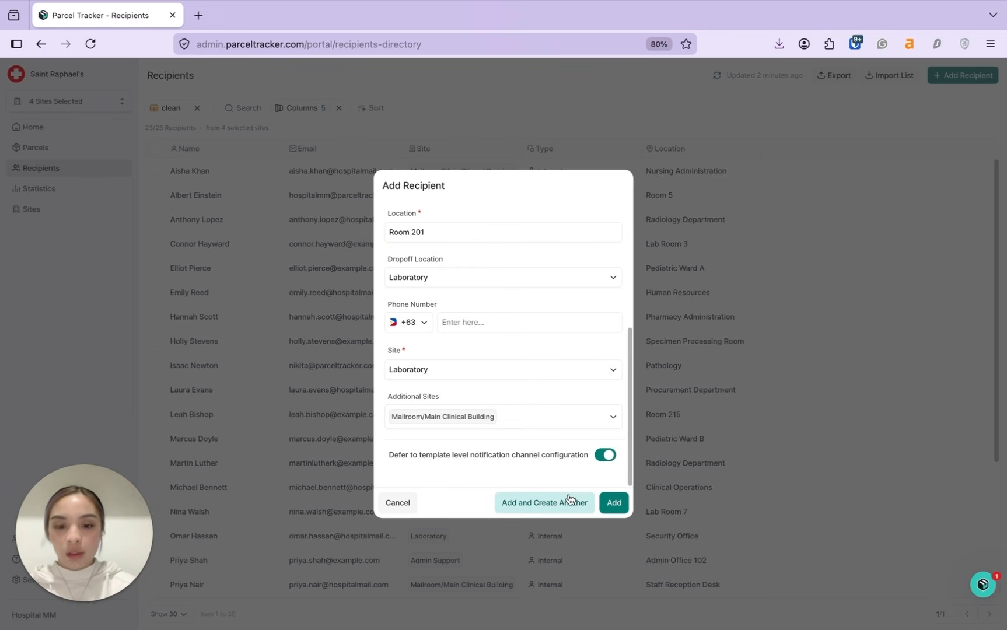
{"action": "left_click", "coordinate": [612, 502]}
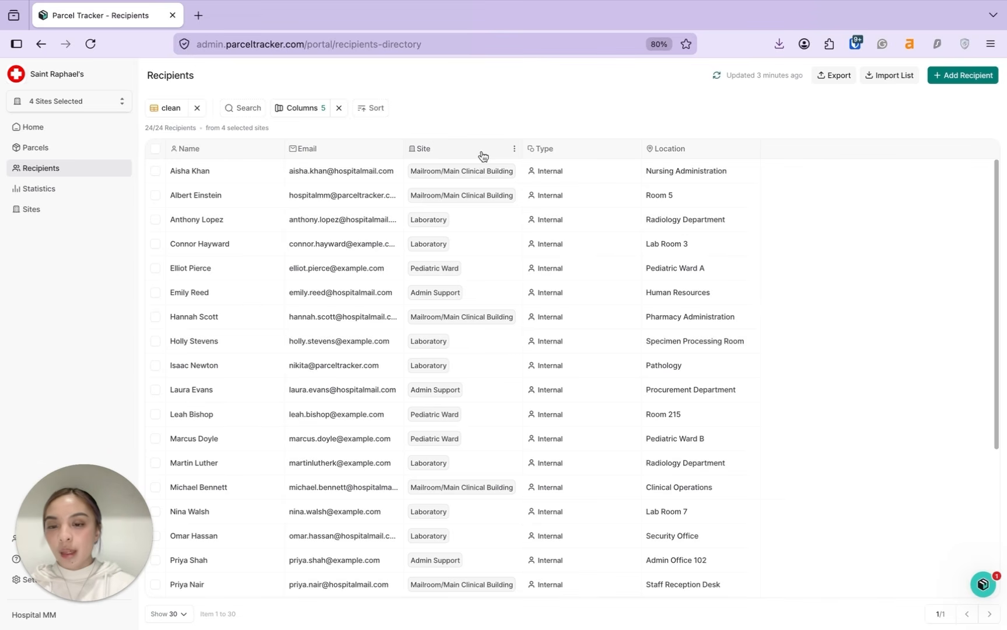
Step: Open the workspace settings
{"action": "left_click", "coordinate": [176, 384]}
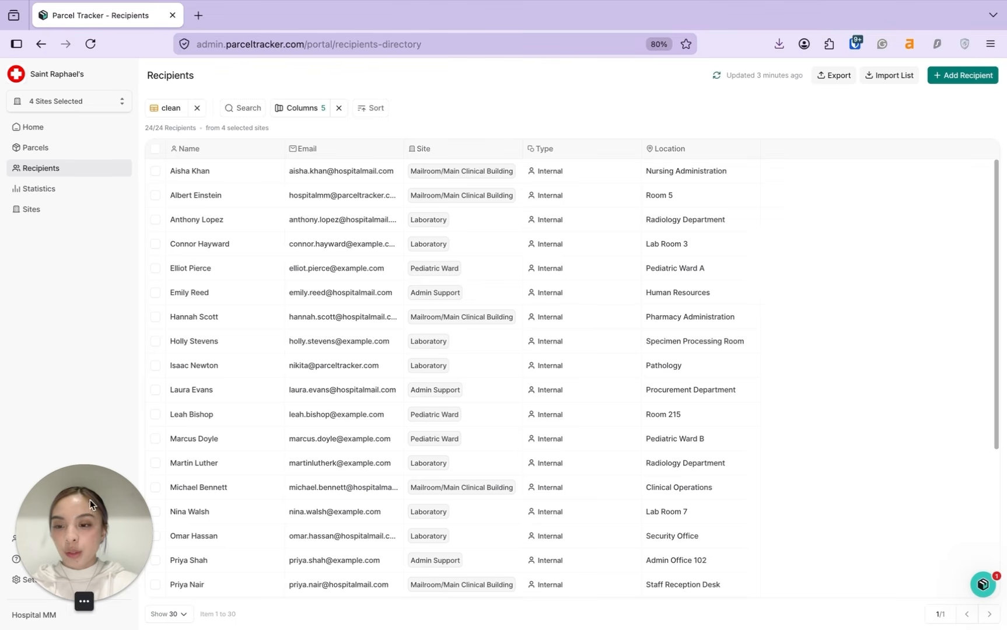
{"action": "left_click_drag", "start_coordinate": [89, 499], "coordinate": [86, 361]}
{"action": "left_click", "coordinate": [56, 577]}
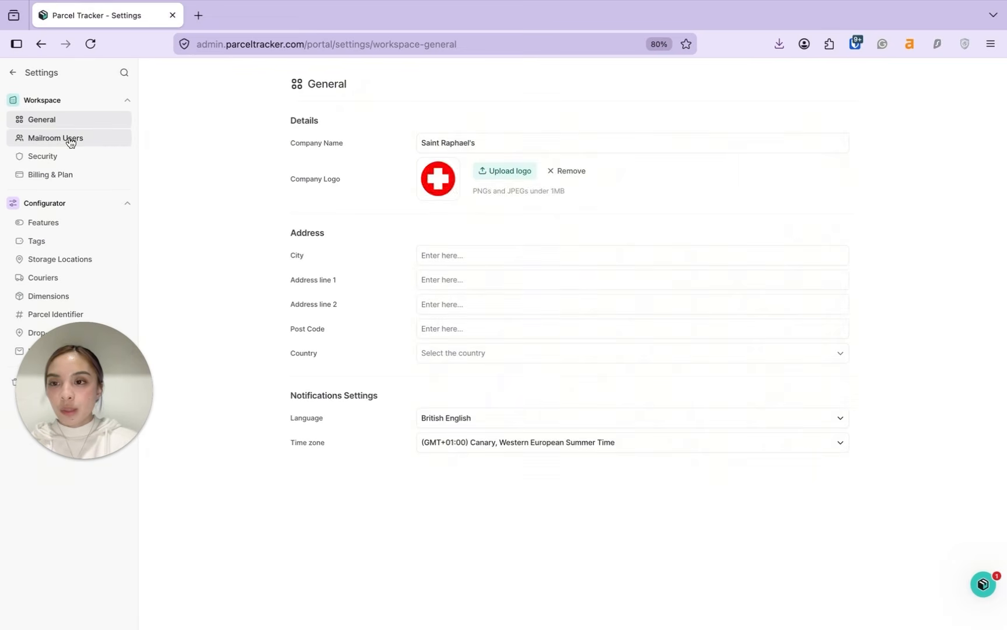
Step: Send a Normal-level mailroom user invitation with access to four sites, then go to Tags settings
{"action": "left_click", "coordinate": [70, 140]}
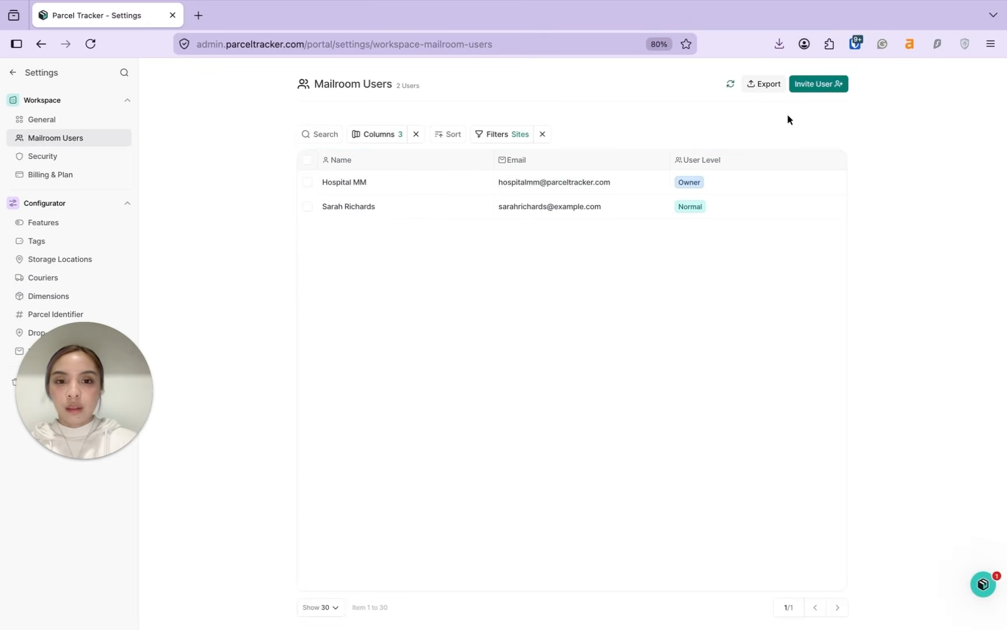
{"action": "left_click", "coordinate": [812, 85]}
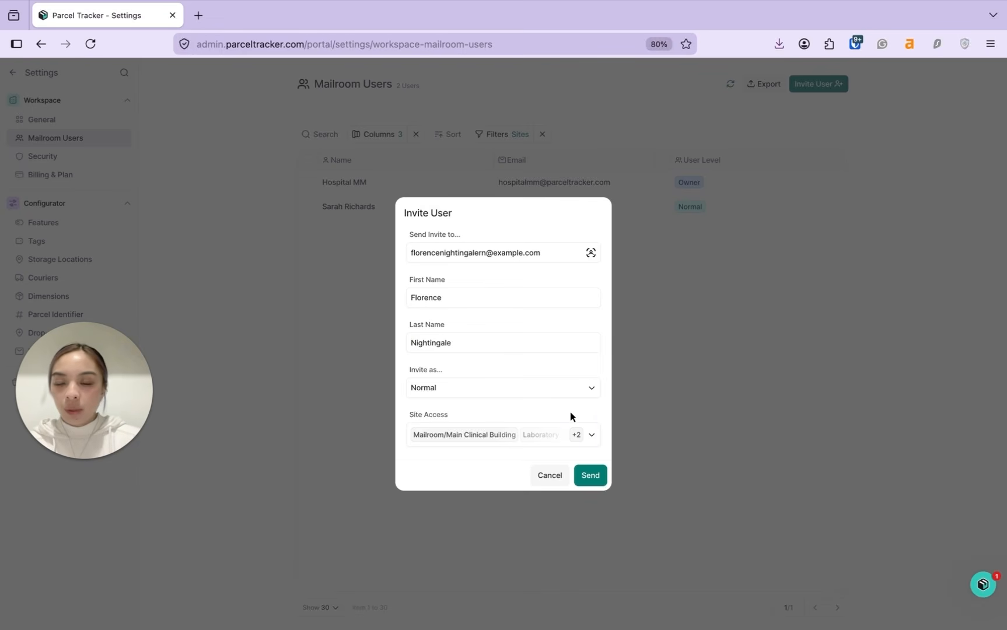
{"action": "left_click", "coordinate": [593, 434]}
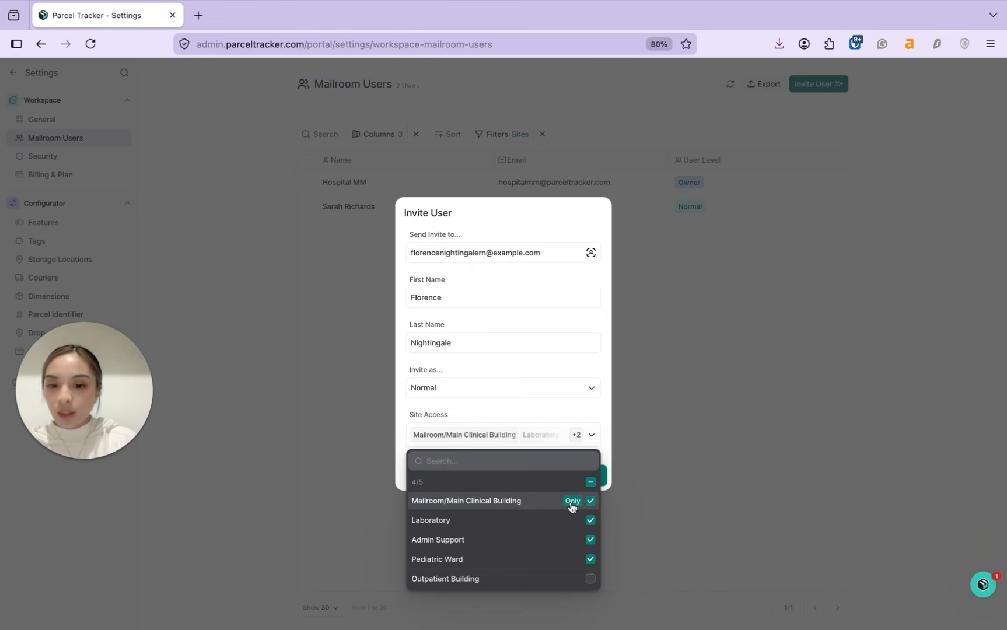
{"action": "left_click", "coordinate": [568, 444]}
{"action": "left_click", "coordinate": [588, 473]}
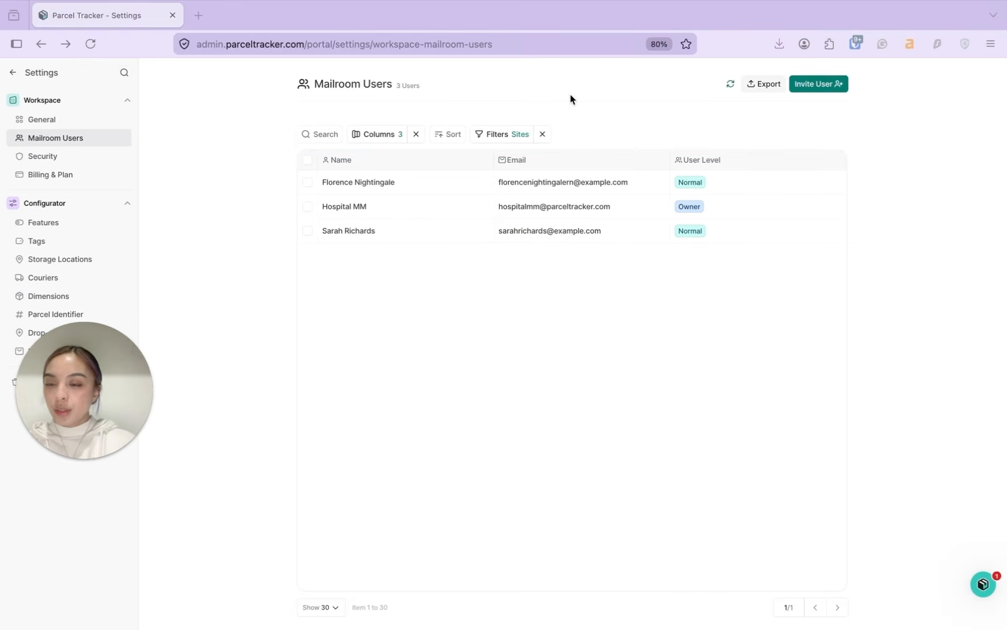
{"action": "left_click", "coordinate": [44, 249]}
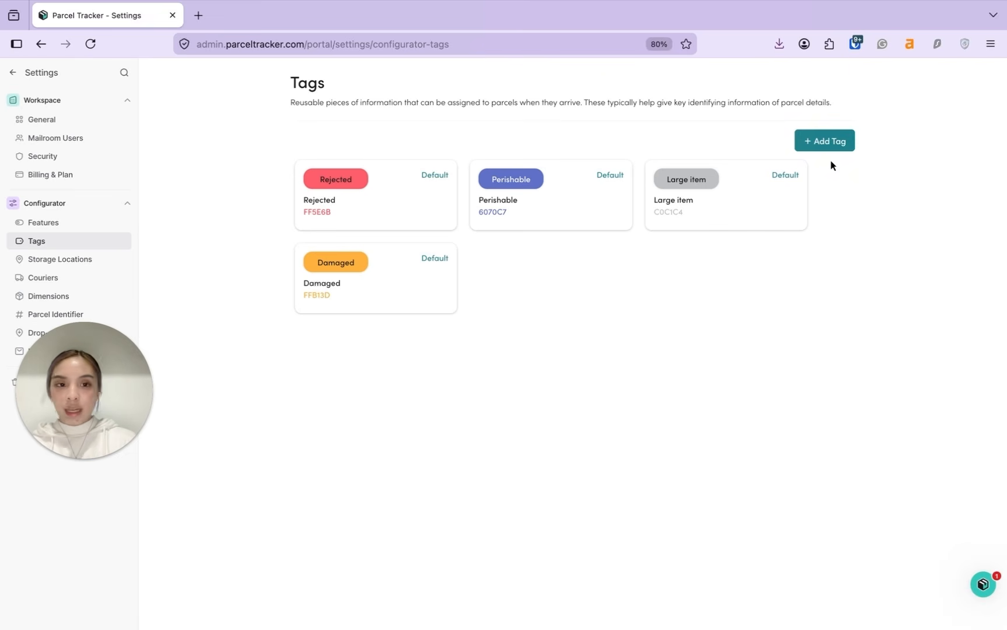
Step: Create the Fragile tag and a teal Pharmaceuticals tag
{"action": "left_click", "coordinate": [835, 151]}
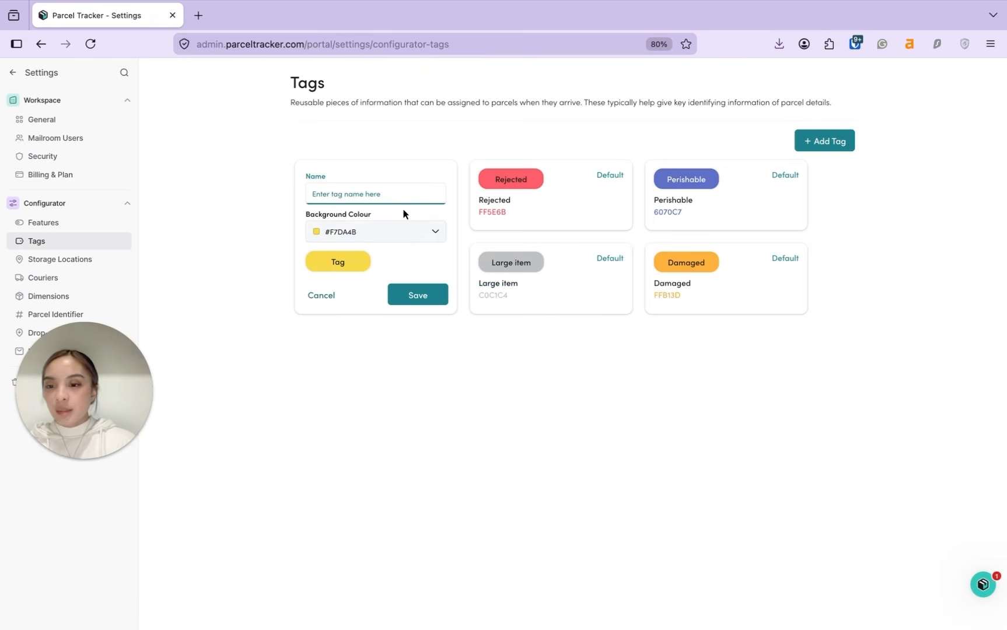
{"action": "left_click", "coordinate": [408, 237]}
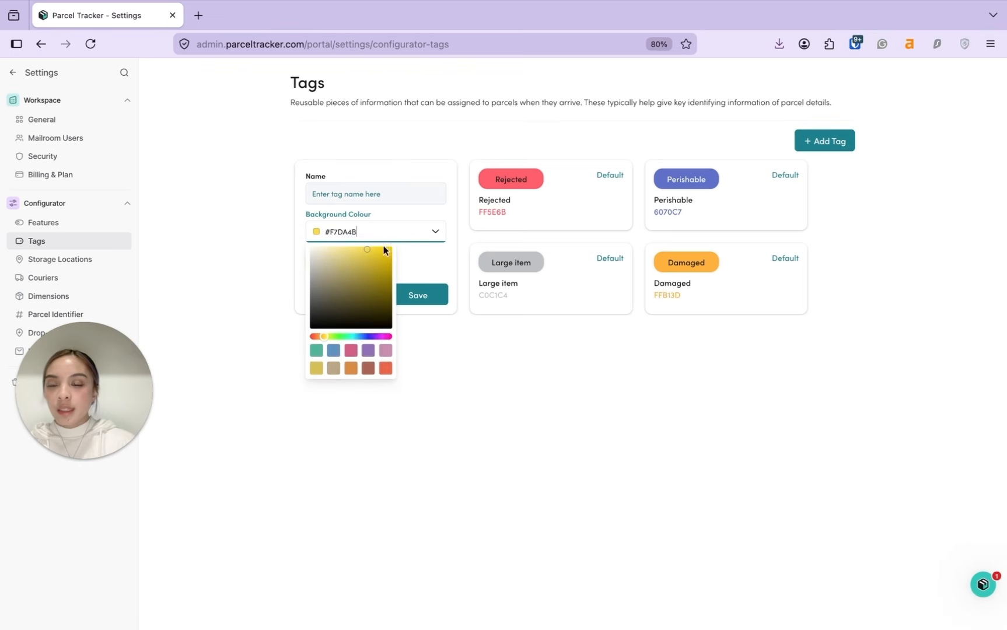
{"action": "left_click", "coordinate": [371, 193]}
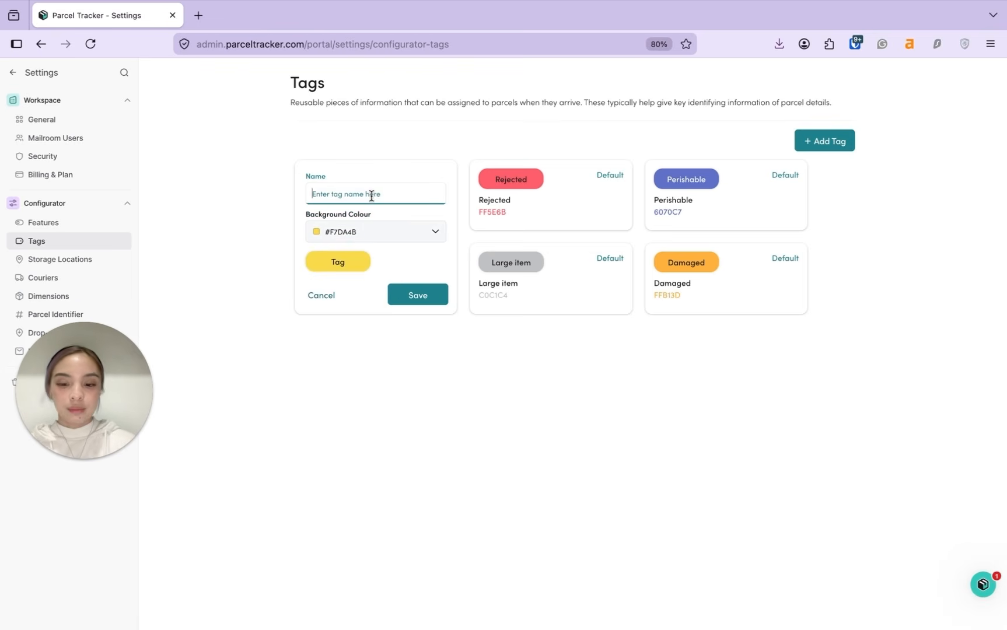
{"action": "type", "text": "Fragile"}
{"action": "left_click", "coordinate": [417, 294]}
{"action": "type", "text": "Pharmaceuticals"}
{"action": "left_click", "coordinate": [377, 232]}
{"action": "left_click", "coordinate": [332, 330]}
{"action": "left_click", "coordinate": [417, 295]}
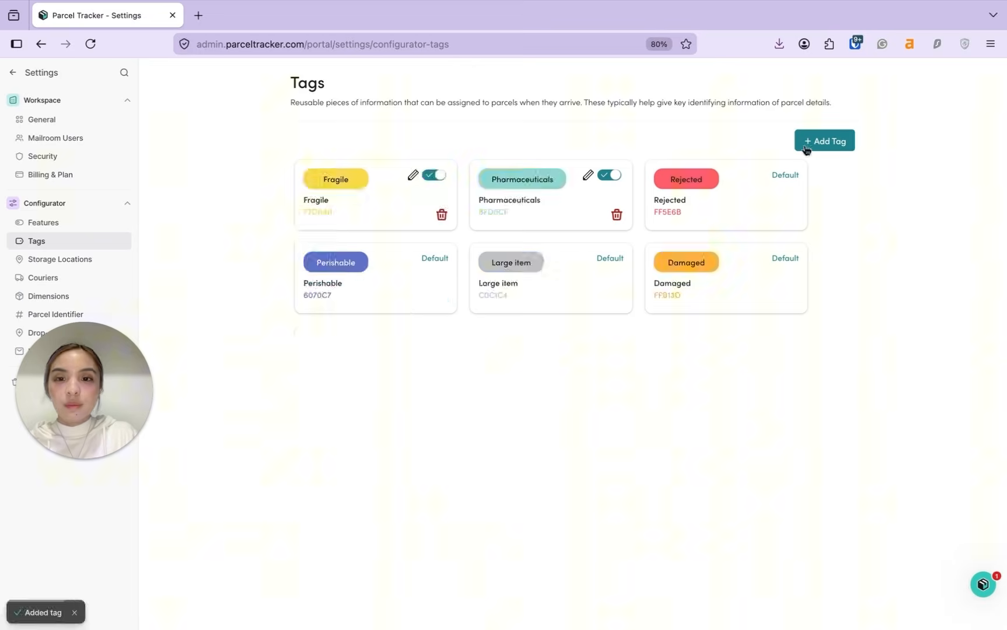
Step: Add a blue Cold Storage tag and a light-pink Maternity Ward tag
{"action": "type", "text": "Cold Storage"}
{"action": "left_click", "coordinate": [402, 232]}
{"action": "left_click", "coordinate": [418, 294]}
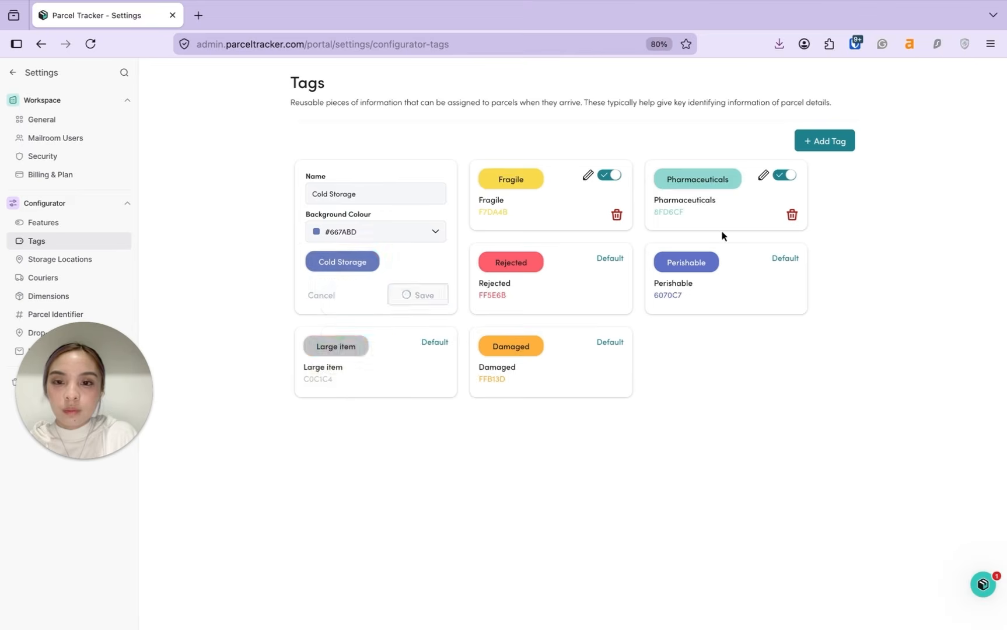
{"action": "left_click", "coordinate": [824, 141]}
{"action": "left_click", "coordinate": [385, 195]}
{"action": "type", "text": "Maternity Ward"}
{"action": "left_click", "coordinate": [397, 231]}
{"action": "left_click", "coordinate": [383, 337]}
{"action": "left_click_drag", "start_coordinate": [367, 249], "coordinate": [326, 245]}
{"action": "left_click", "coordinate": [418, 295]}
{"action": "left_click", "coordinate": [824, 141]}
Step: Add an orange Pediatrics tag, then go to Storage Locations settings
{"action": "left_click", "coordinate": [374, 194]}
{"action": "type", "text": "Pediatrics"}
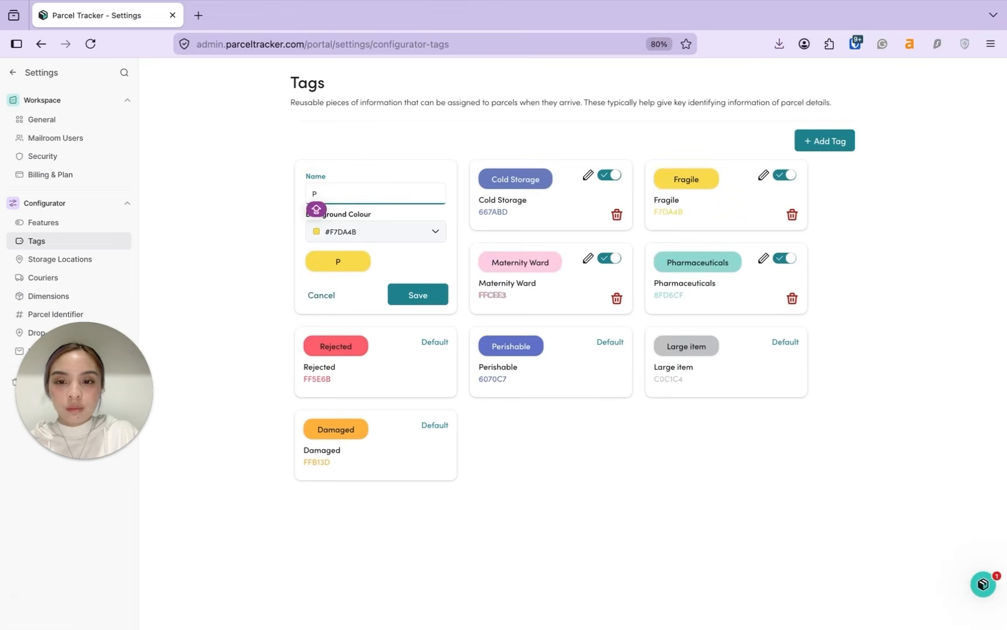
{"action": "left_click", "coordinate": [396, 232]}
{"action": "left_click", "coordinate": [318, 336]}
{"action": "left_click", "coordinate": [432, 294]}
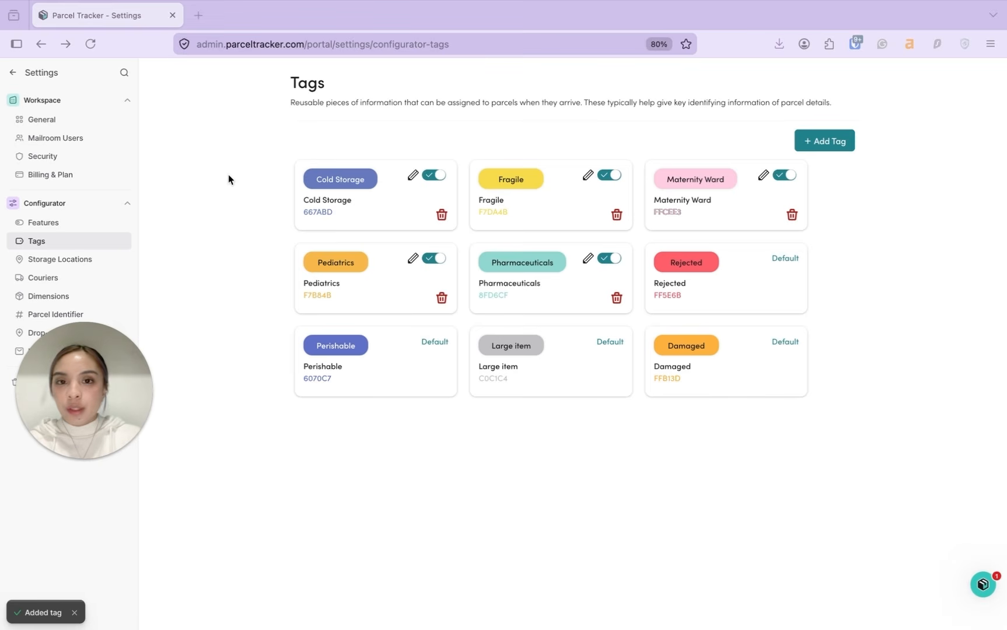
{"action": "left_click", "coordinate": [70, 264]}
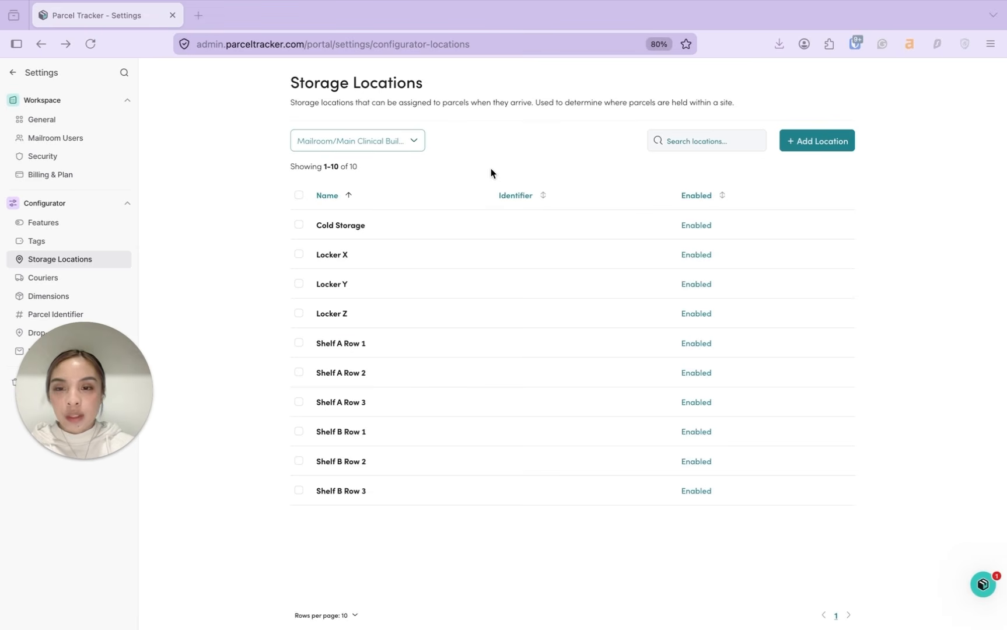
Step: Switch the storage locations list to the Outpatient Building site
{"action": "left_click", "coordinate": [434, 159]}
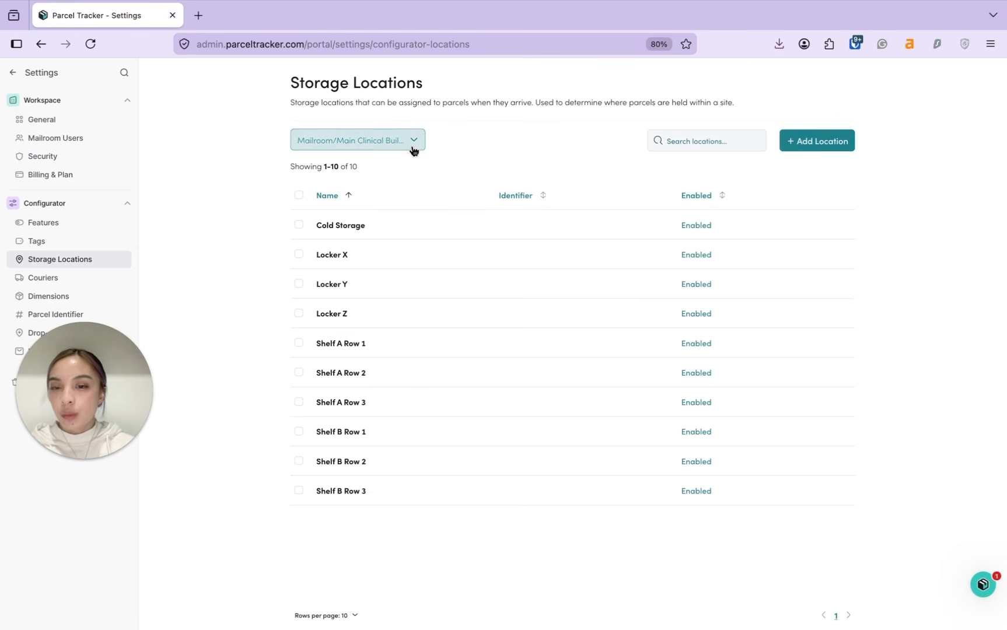
{"action": "left_click", "coordinate": [412, 150]}
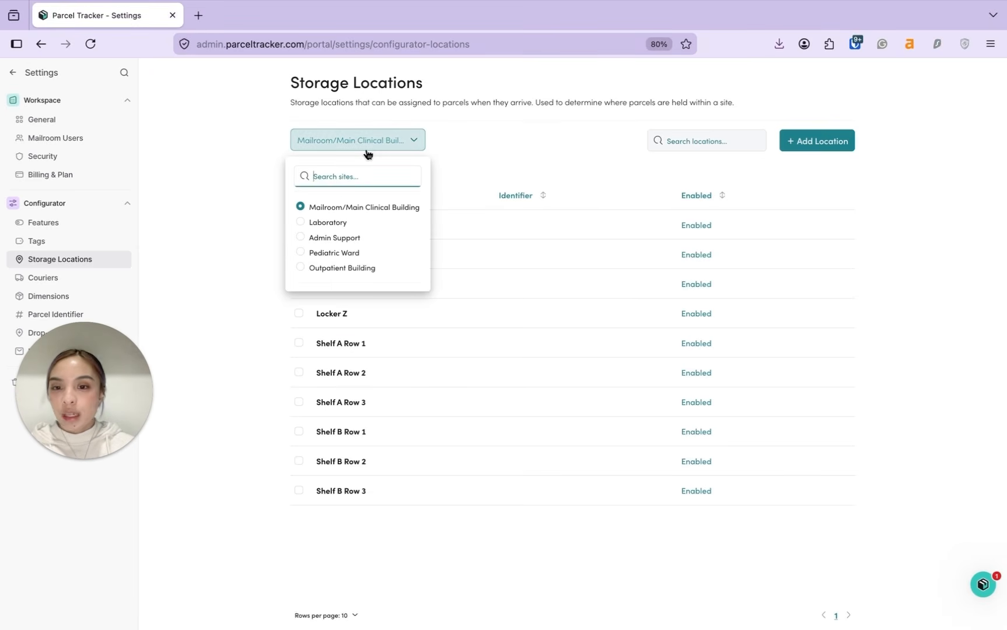
{"action": "left_click", "coordinate": [423, 143]}
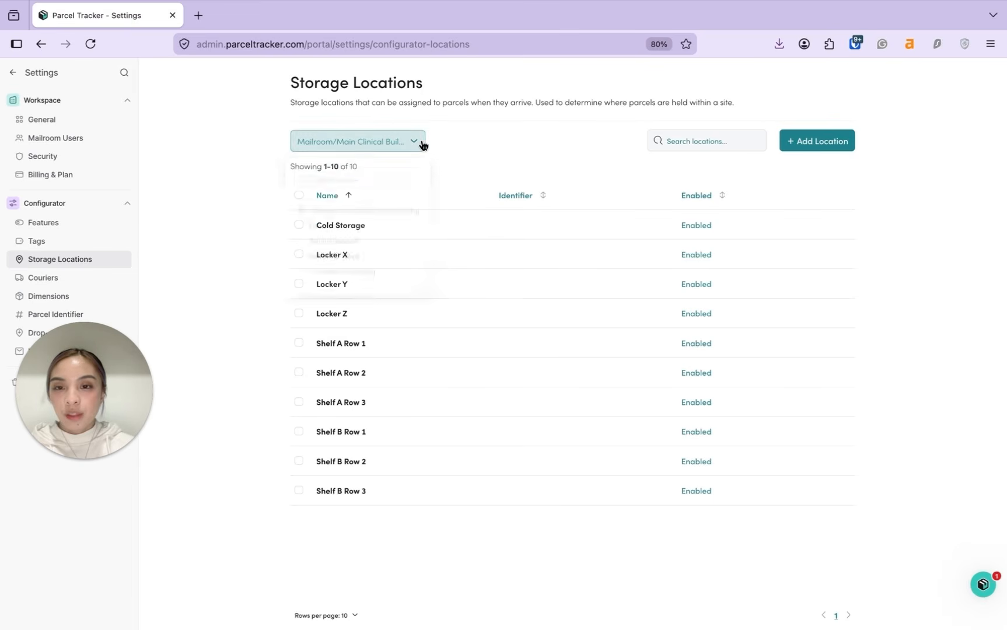
{"action": "left_click", "coordinate": [382, 142]}
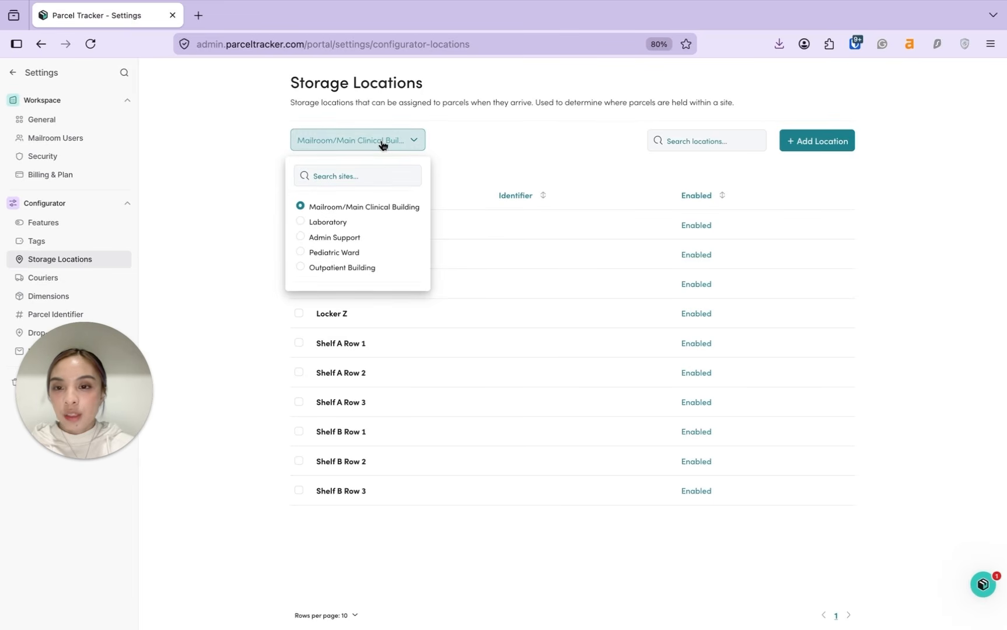
{"action": "left_click", "coordinate": [301, 268]}
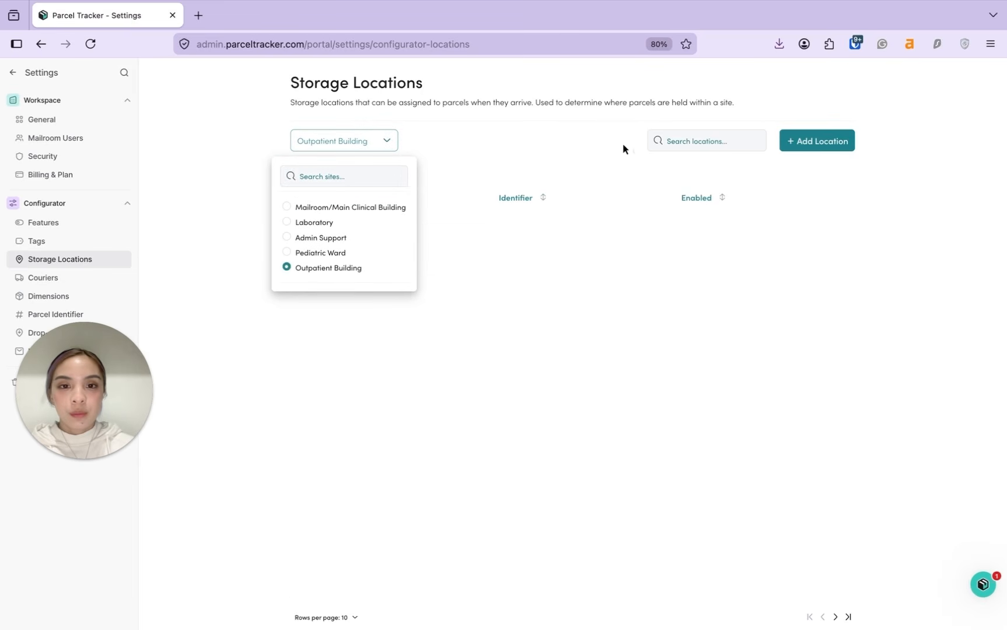
{"action": "left_click", "coordinate": [581, 152]}
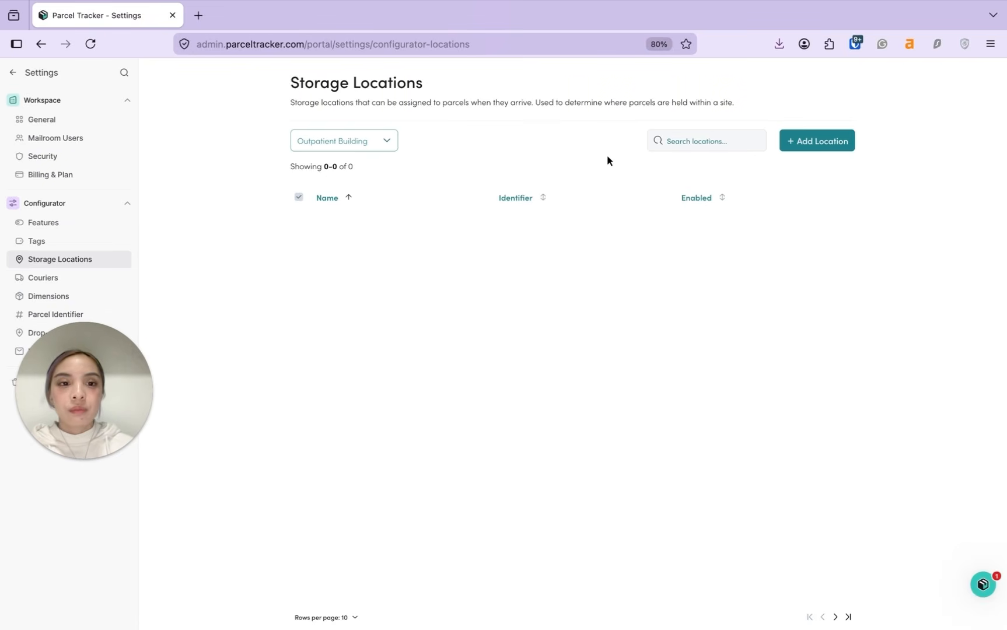
Step: Add storage locations Shelf A, Shelf B and Shelf C, then go to Inbound Notifications
{"action": "left_click", "coordinate": [817, 145]}
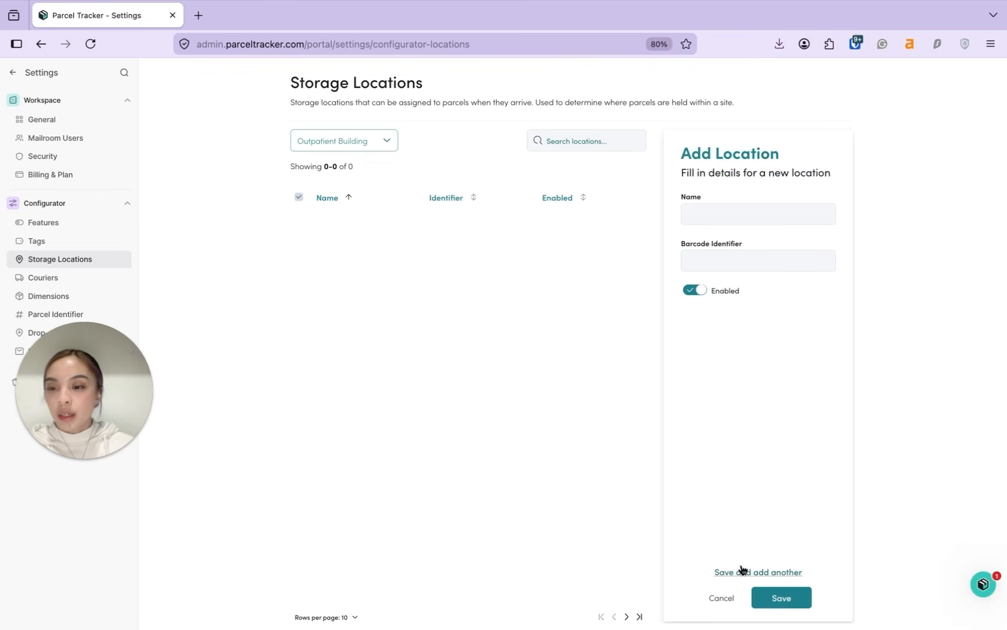
{"action": "left_click", "coordinate": [740, 210]}
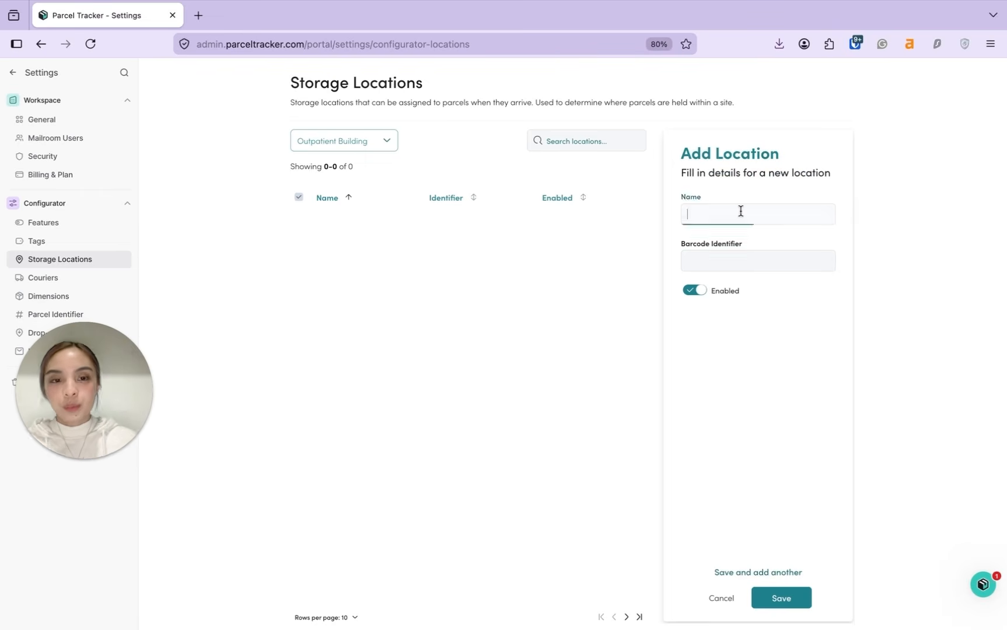
{"action": "type", "text": "Shelf A"}
{"action": "left_click", "coordinate": [757, 573]}
{"action": "type", "text": "Shelf B"}
{"action": "key", "text": "Return"}
{"action": "left_click", "coordinate": [769, 605]}
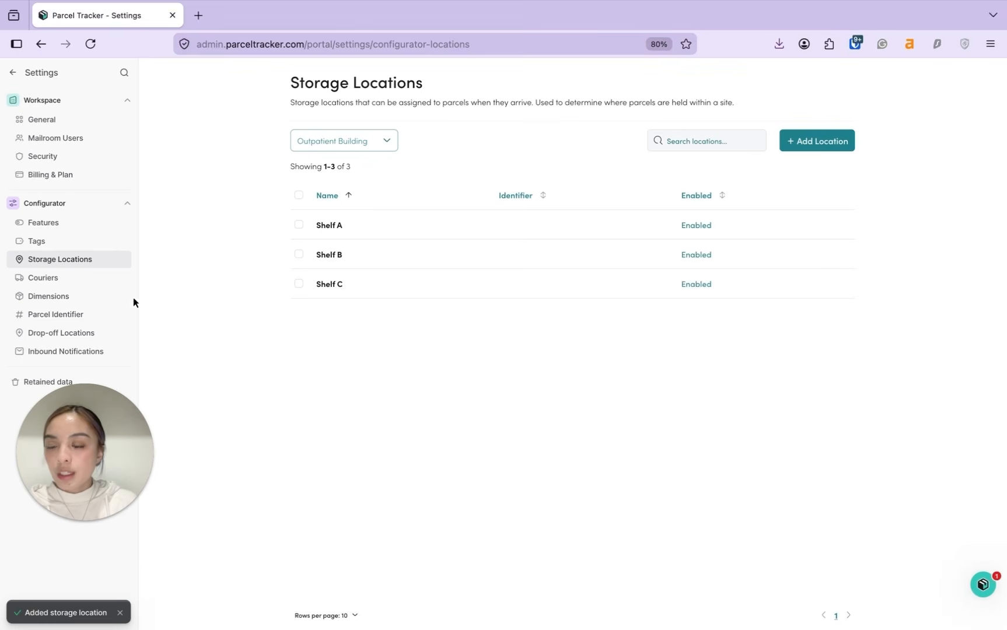
{"action": "left_click", "coordinate": [69, 353]}
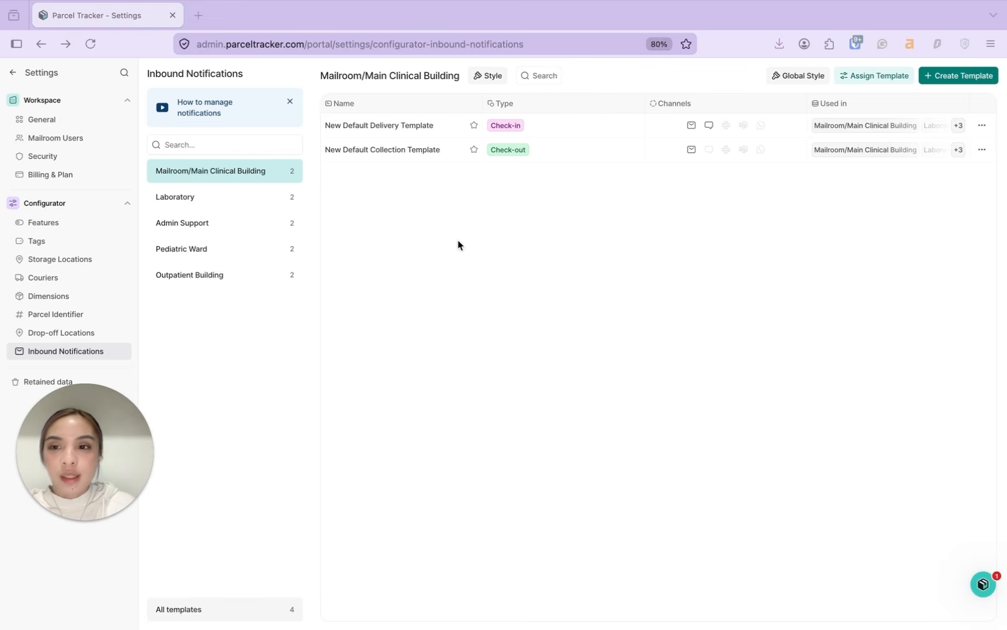
Step: Open the Global Notification Style dialog from the Inbound Notifications page
{"action": "left_click", "coordinate": [421, 200]}
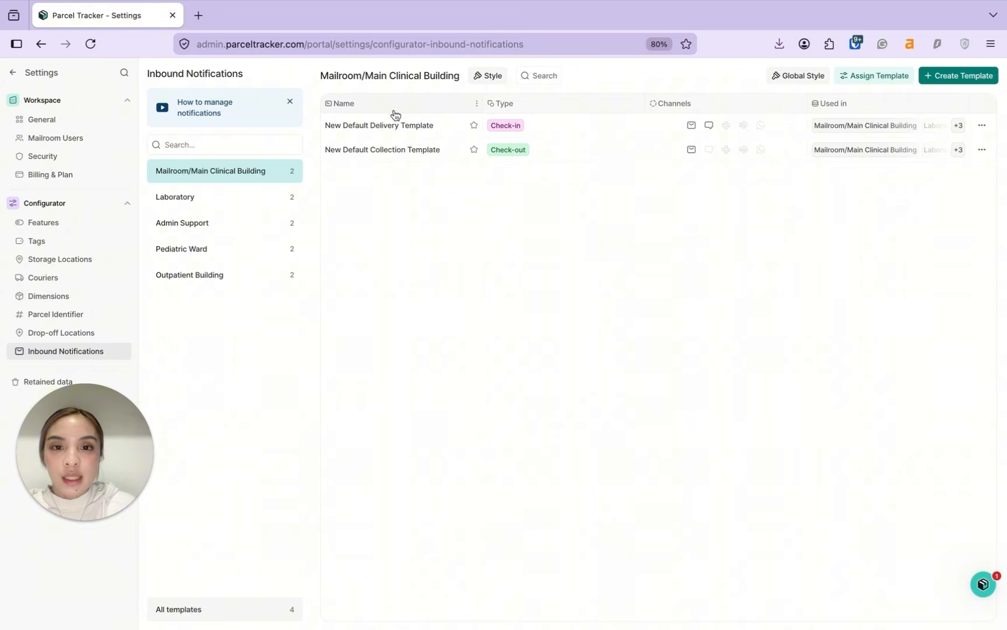
{"action": "left_click", "coordinate": [512, 132]}
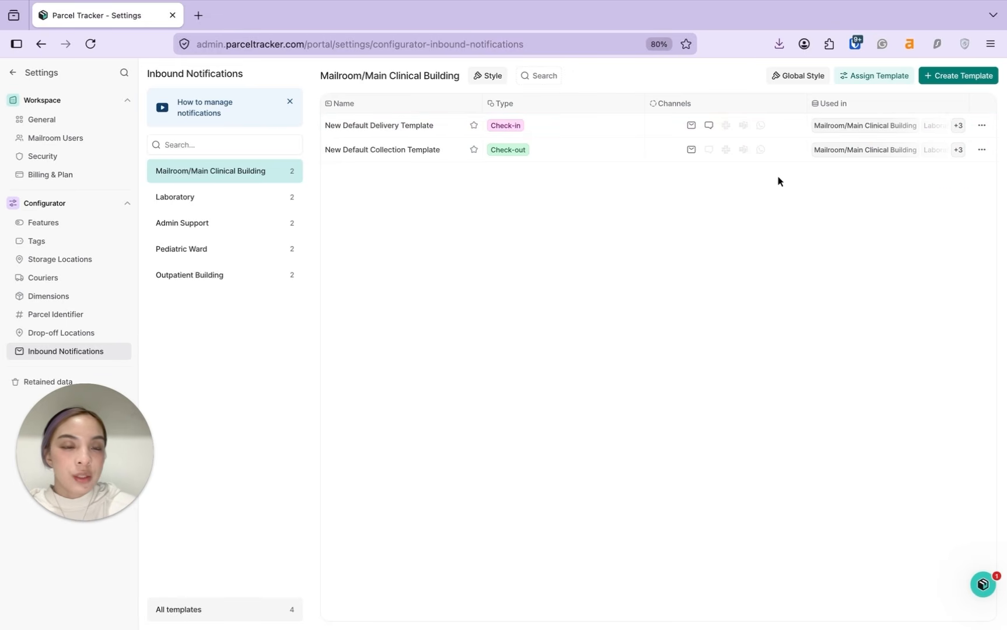
{"action": "left_click", "coordinate": [805, 75]}
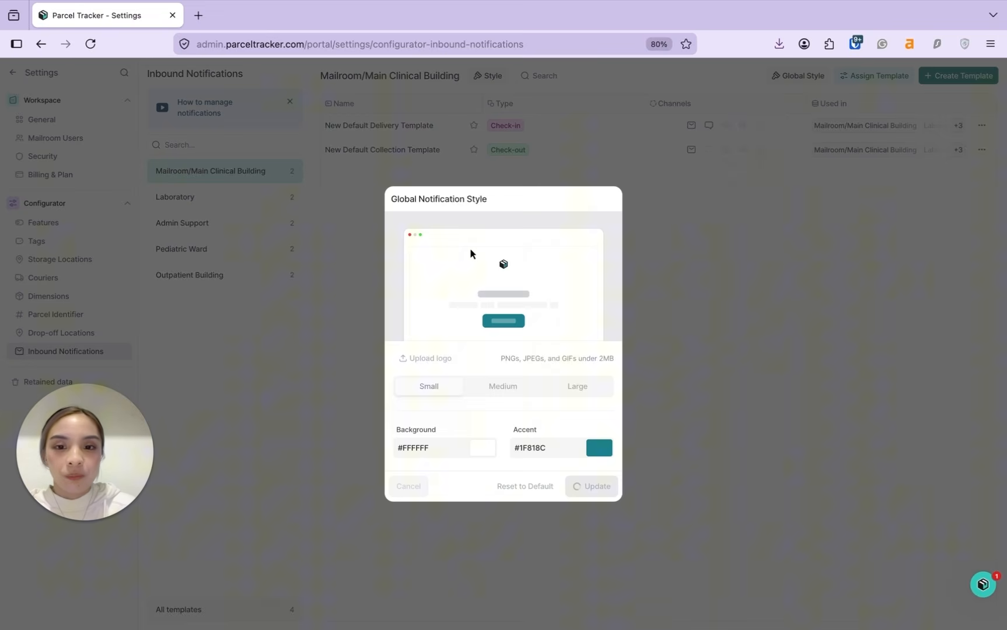
Step: Upload and crop the red-cross logo image and set its size to Large
{"action": "left_click", "coordinate": [432, 360]}
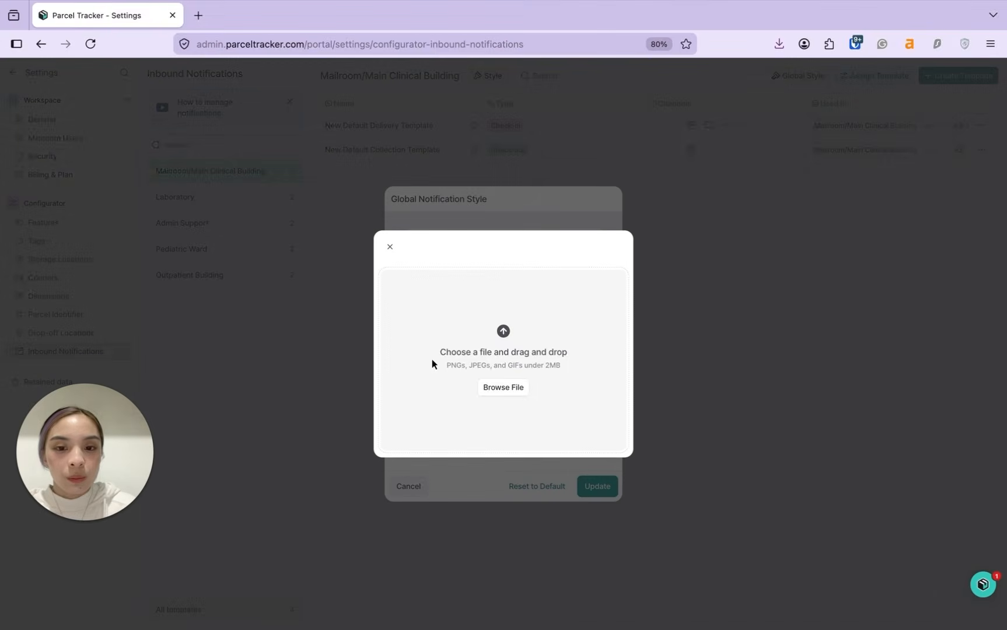
{"action": "left_click", "coordinate": [542, 312]}
{"action": "double_click", "coordinate": [444, 371]}
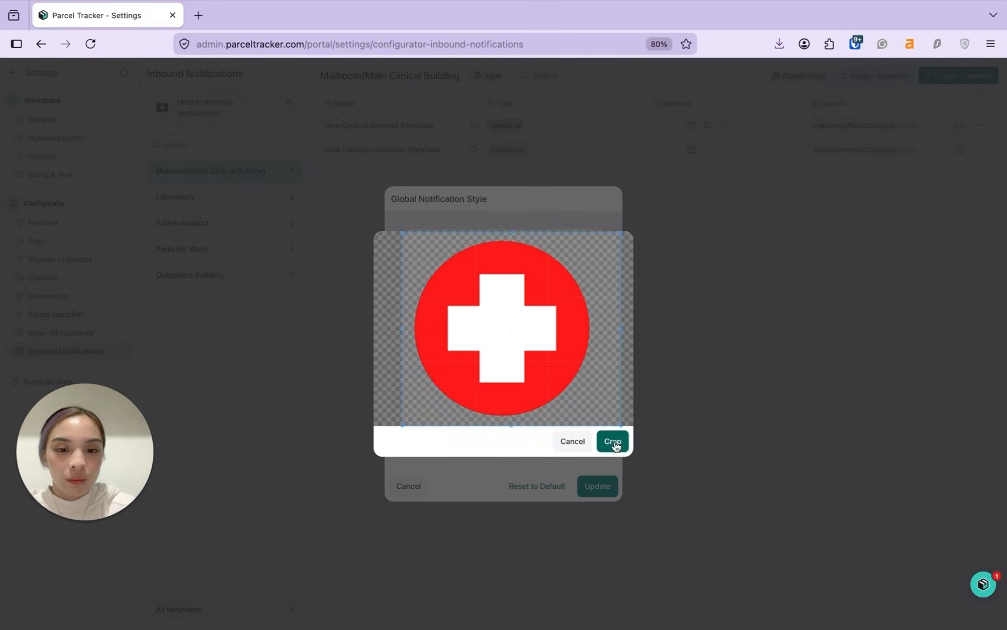
{"action": "left_click", "coordinate": [613, 441]}
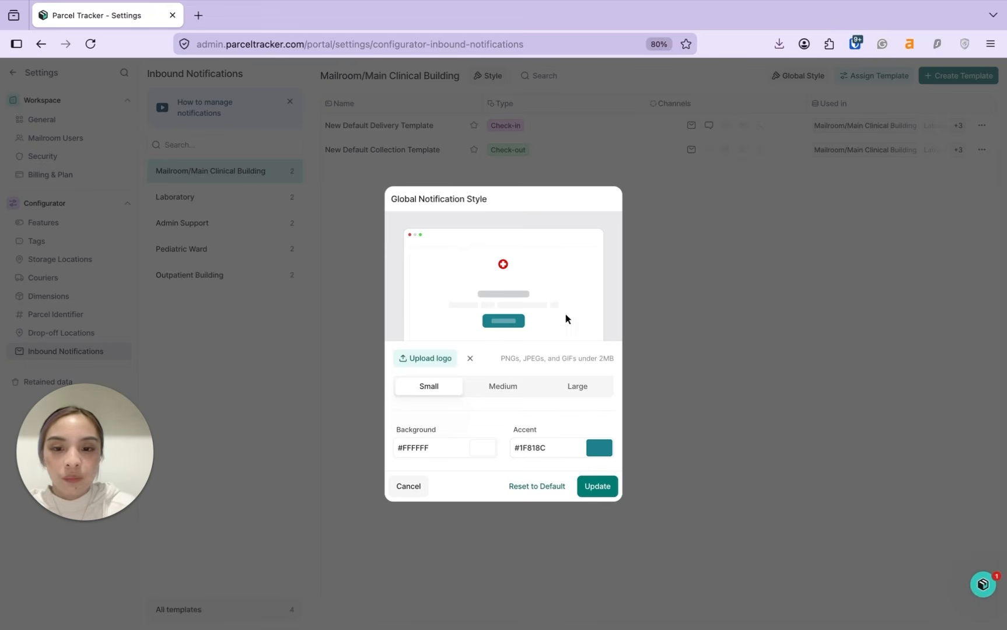
{"action": "left_click", "coordinate": [503, 387]}
{"action": "left_click", "coordinate": [575, 390]}
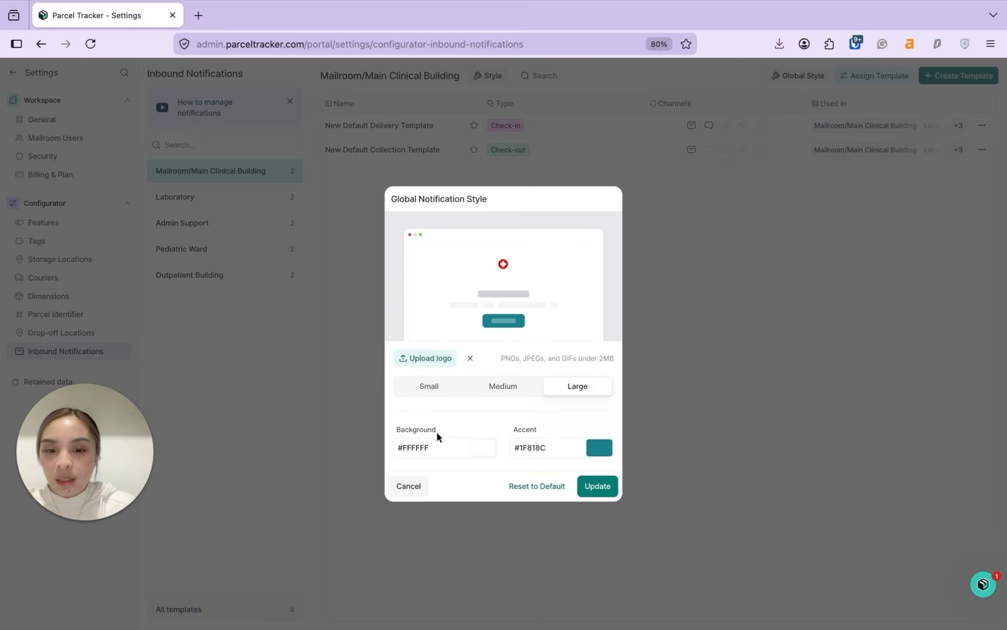
Step: Set background #ff4a4a and accent #ff8165, then update the notification style
{"action": "left_click", "coordinate": [474, 449]}
{"action": "left_click", "coordinate": [464, 328]}
{"action": "left_click", "coordinate": [548, 447]}
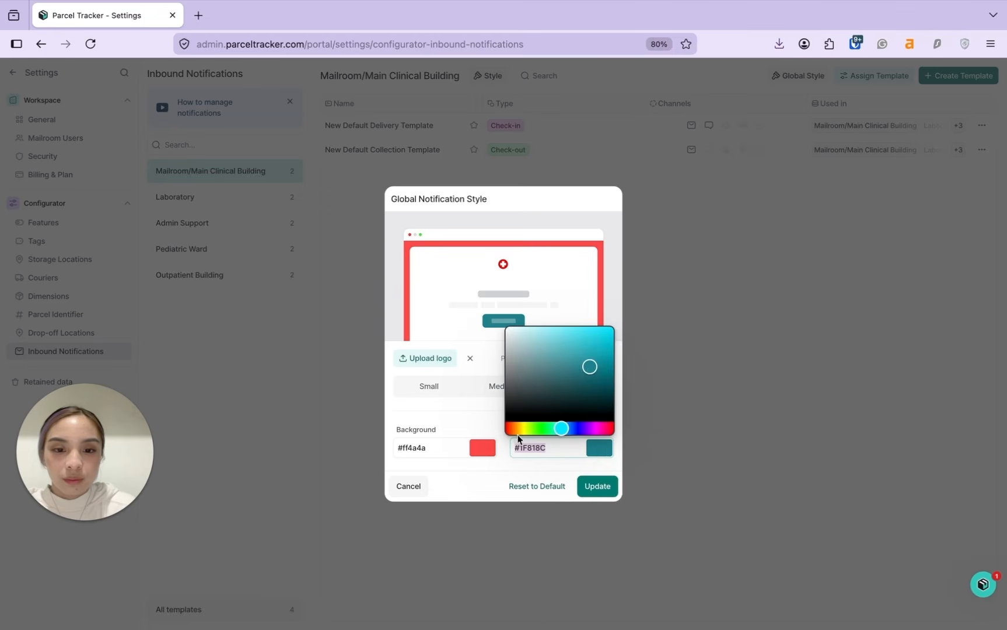
{"action": "left_click", "coordinate": [563, 333]}
{"action": "left_click", "coordinate": [475, 417]}
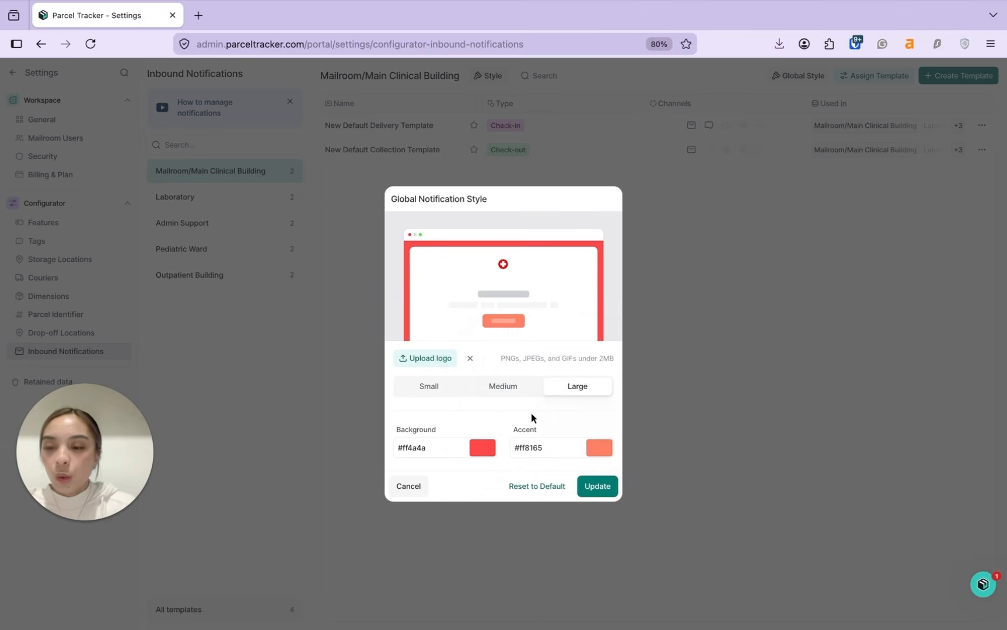
{"action": "left_click", "coordinate": [599, 489]}
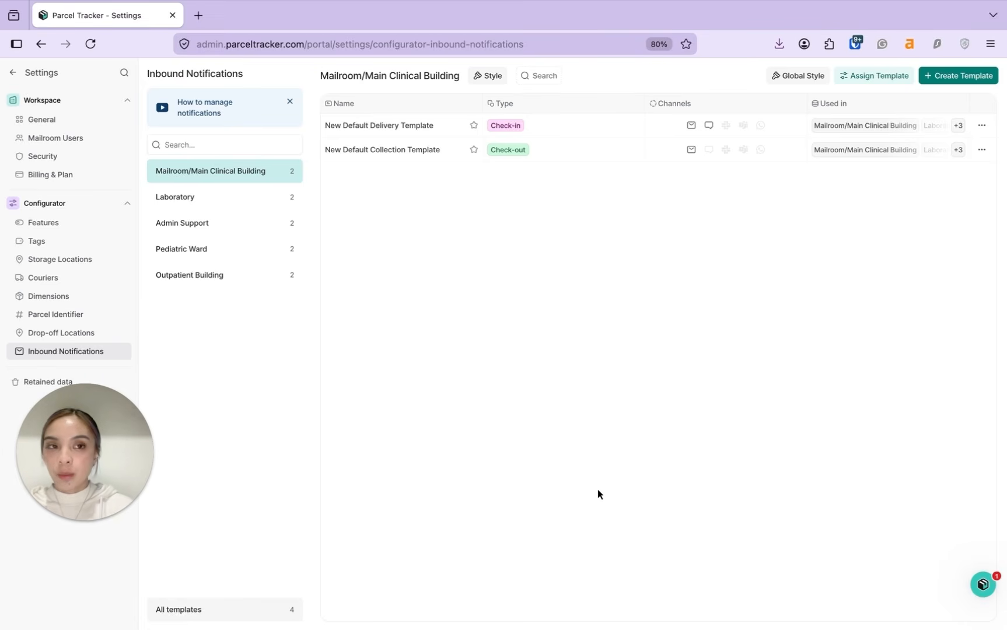
{"action": "left_click", "coordinate": [960, 77]}
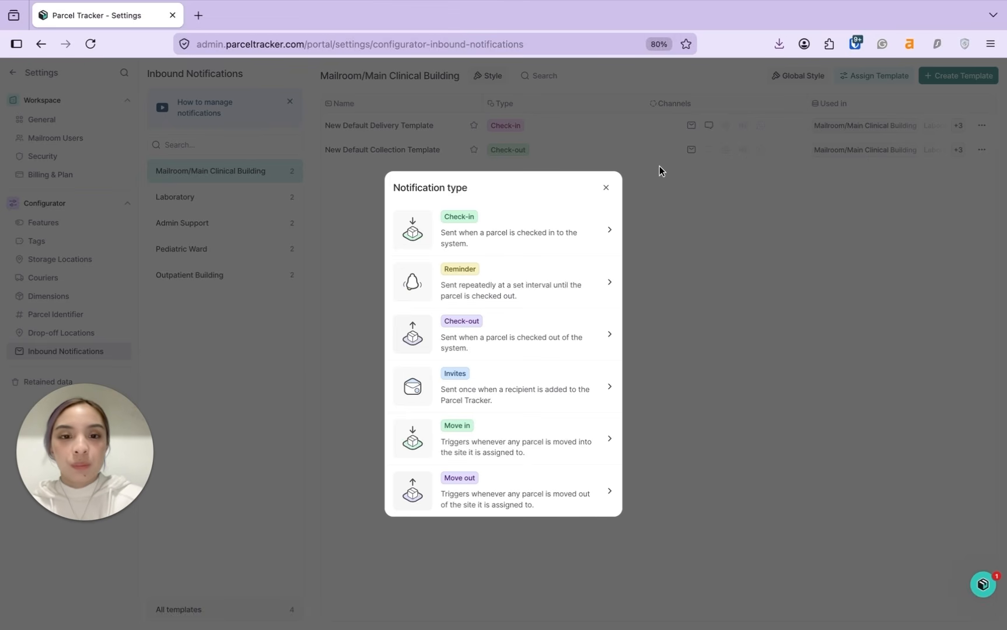
{"action": "left_click", "coordinate": [610, 195]}
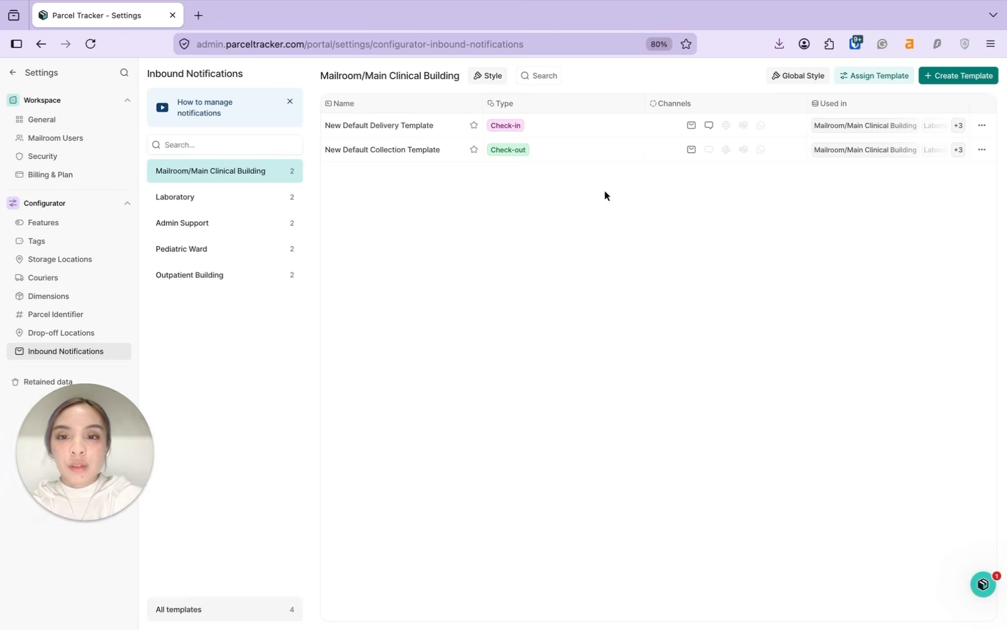
Step: Change the check-in email subject to 'Your parcels have arrived to the main mailroom.'
{"action": "left_click", "coordinate": [453, 150]}
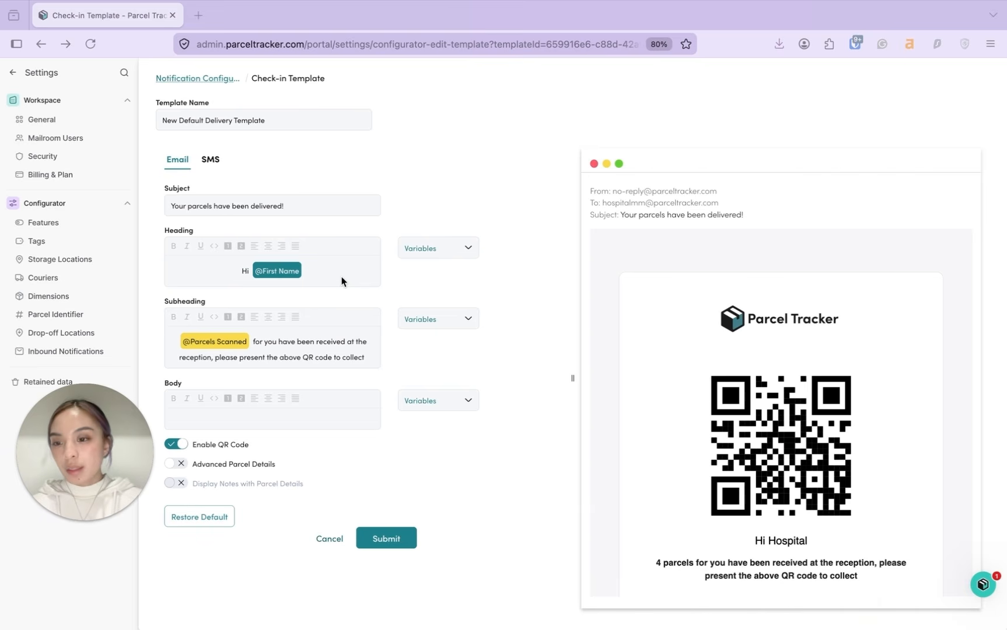
{"action": "left_click", "coordinate": [283, 124]}
{"action": "key", "text": "ctrl+a"}
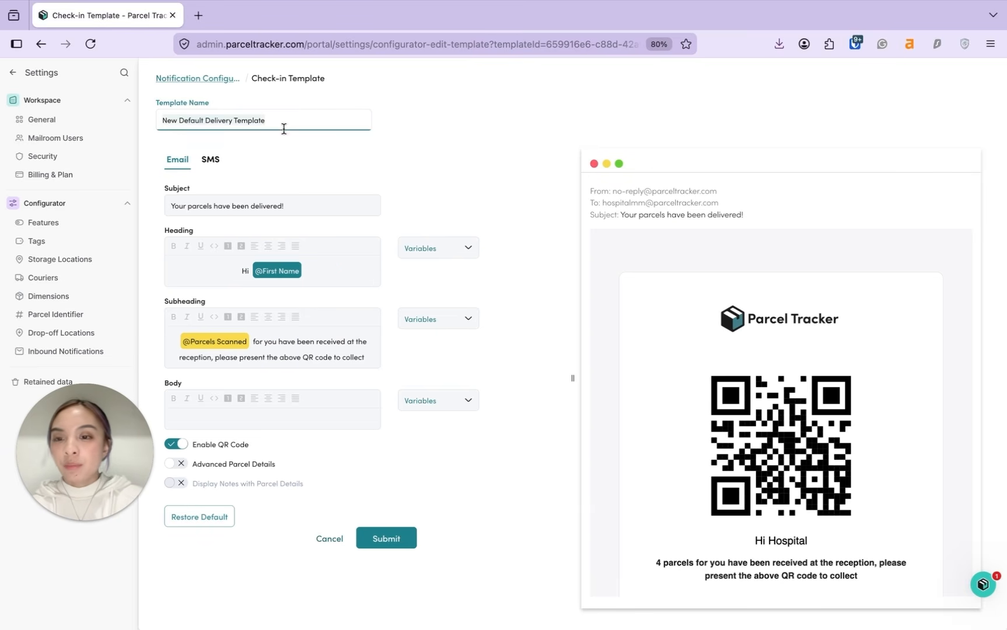
{"action": "left_click", "coordinate": [322, 208]}
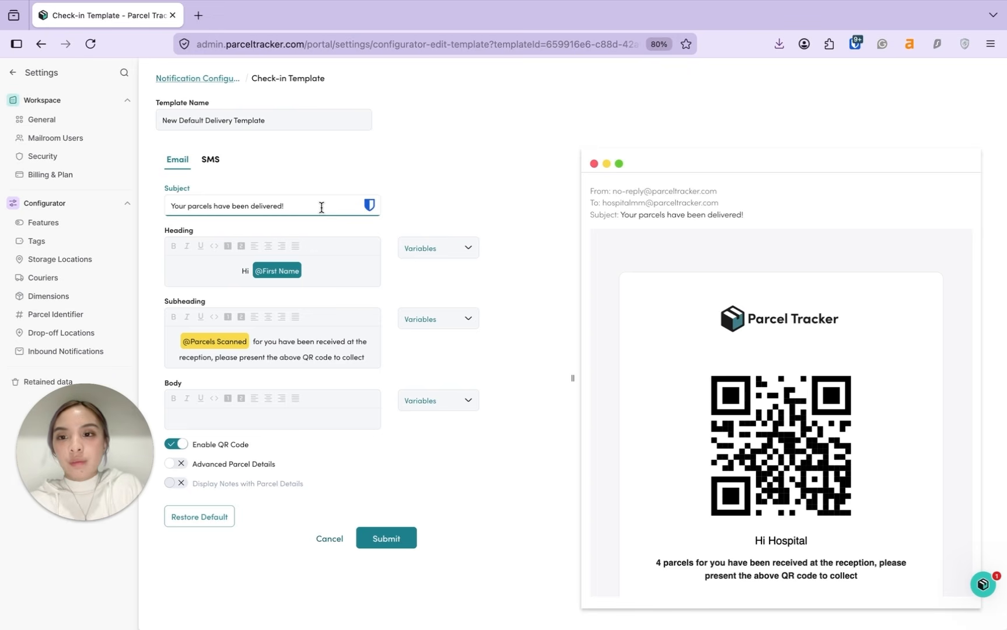
{"action": "key", "text": "BackSpace"}
{"action": "key", "text": "BackSpace"}
{"action": "key", "text": "BackSpace"}
{"action": "key", "text": "BackSpace"}
{"action": "key", "text": "BackSpace"}
{"action": "key", "text": "BackSpace"}
{"action": "key", "text": "BackSpace"}
{"action": "key", "text": "BackSpace"}
{"action": "key", "text": "BackSpace"}
{"action": "key", "text": "BackSpace"}
{"action": "key", "text": "BackSpace"}
{"action": "key", "text": "BackSpace"}
{"action": "key", "text": "BackSpace"}
{"action": "key", "text": "BackSpace"}
{"action": "key", "text": "BackSpace"}
{"action": "type", "text": "arrived to the main mailroom."}
{"action": "left_click", "coordinate": [422, 264]}
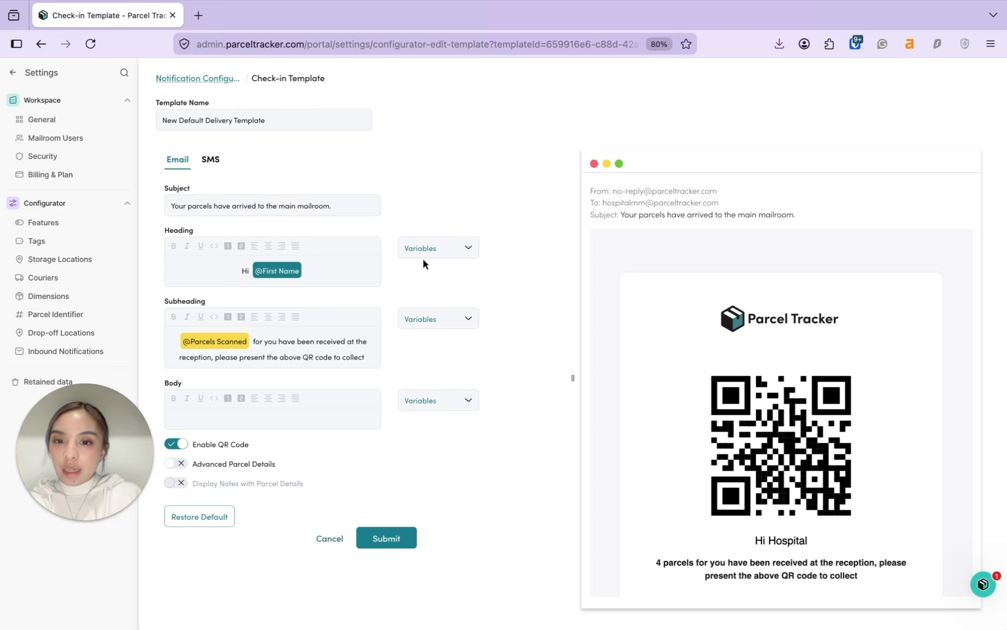
{"action": "left_click", "coordinate": [417, 249]}
{"action": "left_click", "coordinate": [448, 290]}
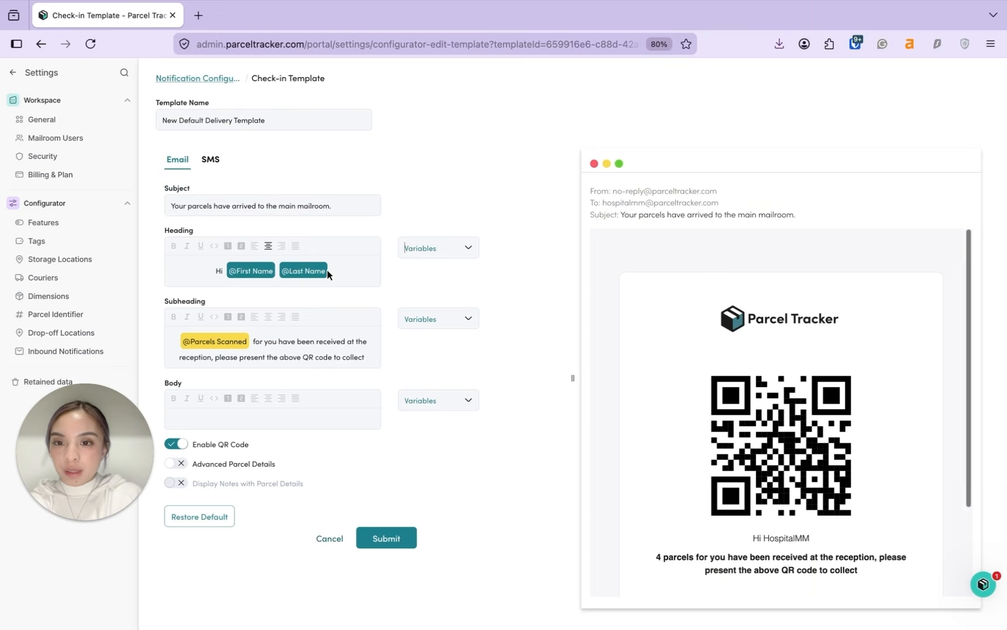
{"action": "scroll", "coordinate": [646, 344], "scroll_direction": "down", "scroll_amount": 2}
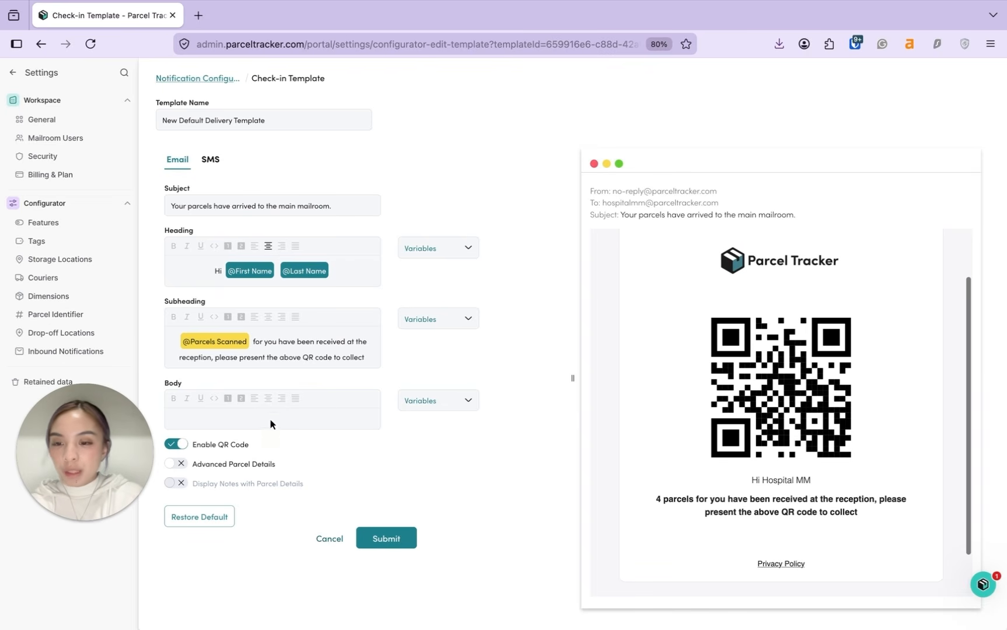
{"action": "left_click", "coordinate": [177, 464]}
{"action": "scroll", "coordinate": [783, 457], "scroll_direction": "down", "scroll_amount": 4}
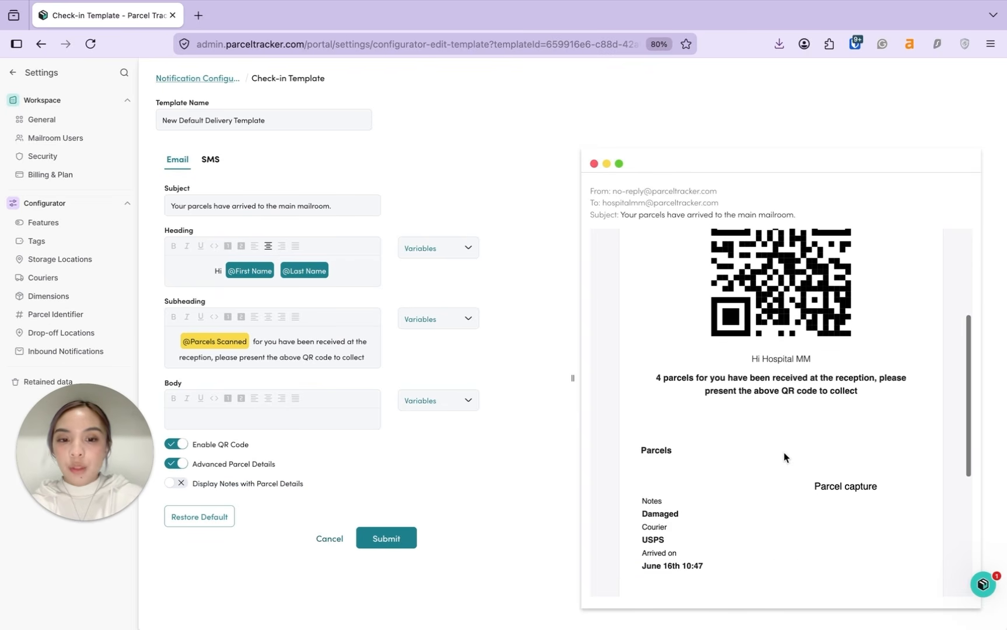
{"action": "scroll", "coordinate": [784, 452], "scroll_direction": "down", "scroll_amount": 2}
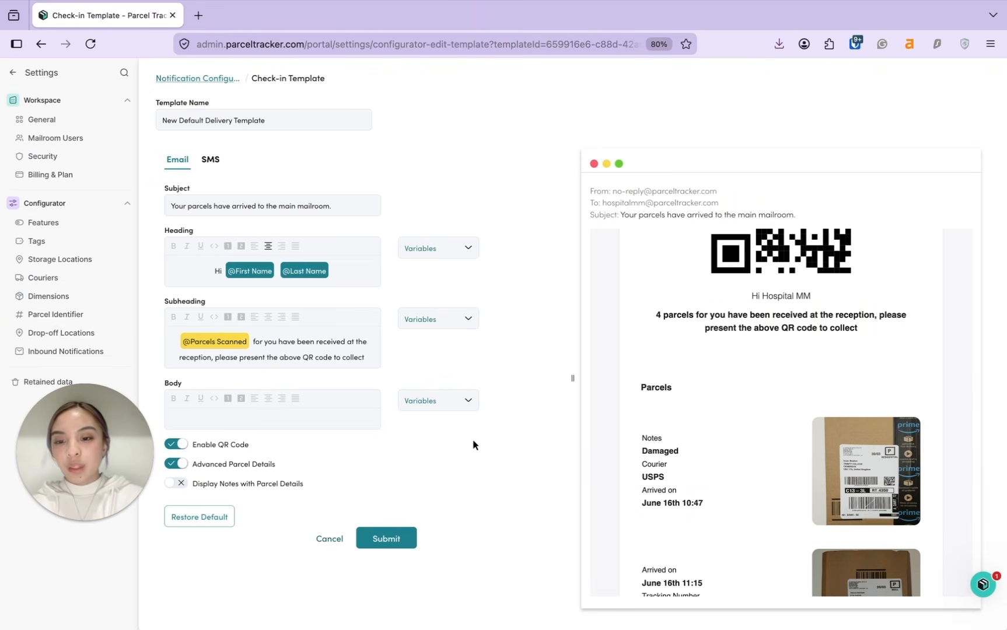
{"action": "left_click", "coordinate": [386, 538]}
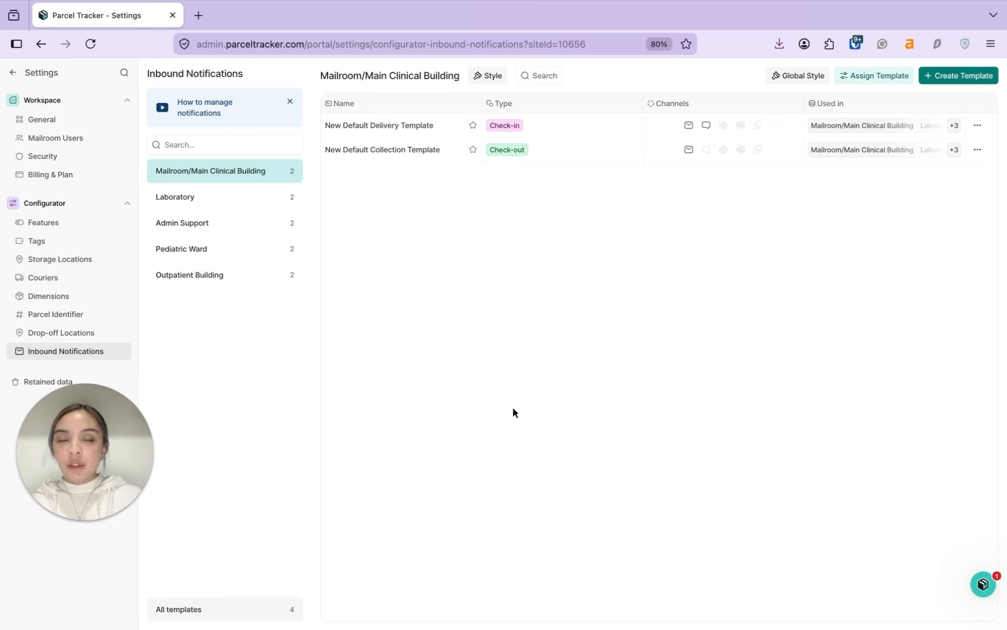
Step: Create a Reminder template with Reminders Delay changed from 2 to 24 hours and submit it
{"action": "left_click", "coordinate": [945, 78]}
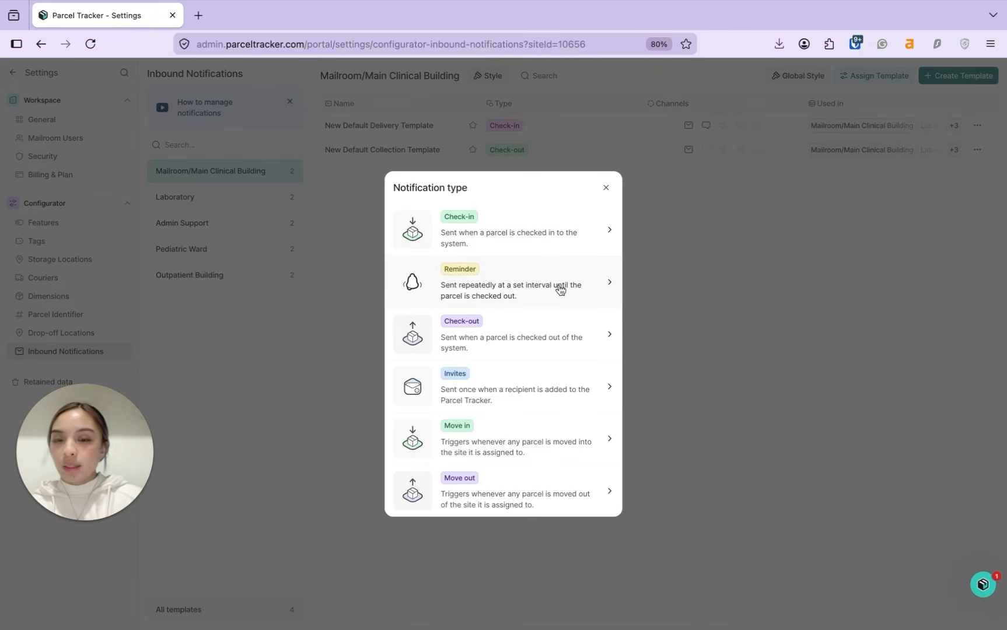
{"action": "left_click", "coordinate": [534, 290]}
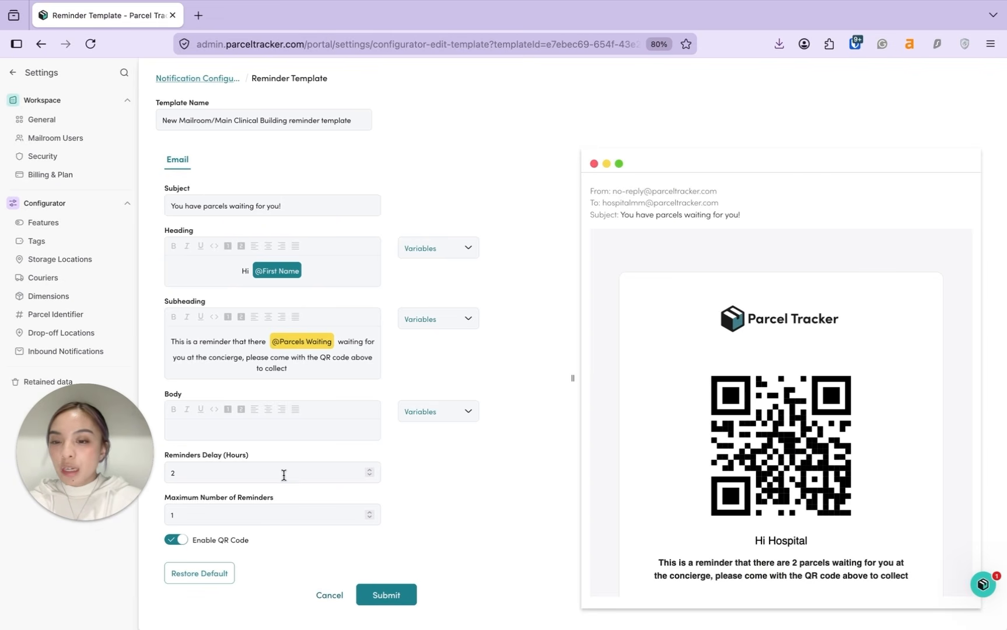
{"action": "left_click", "coordinate": [238, 474]}
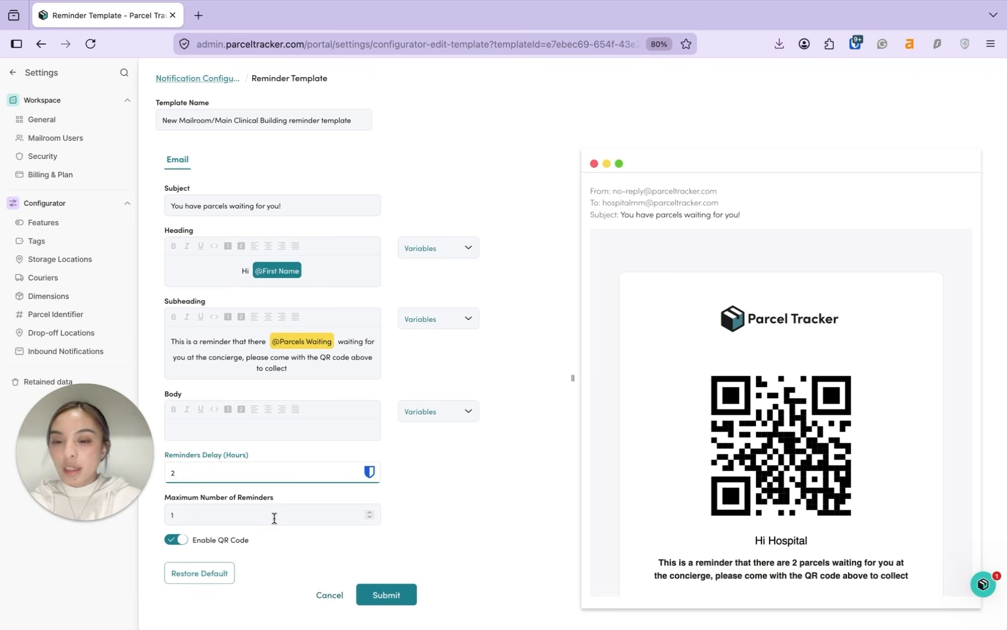
{"action": "type", "text": "4"}
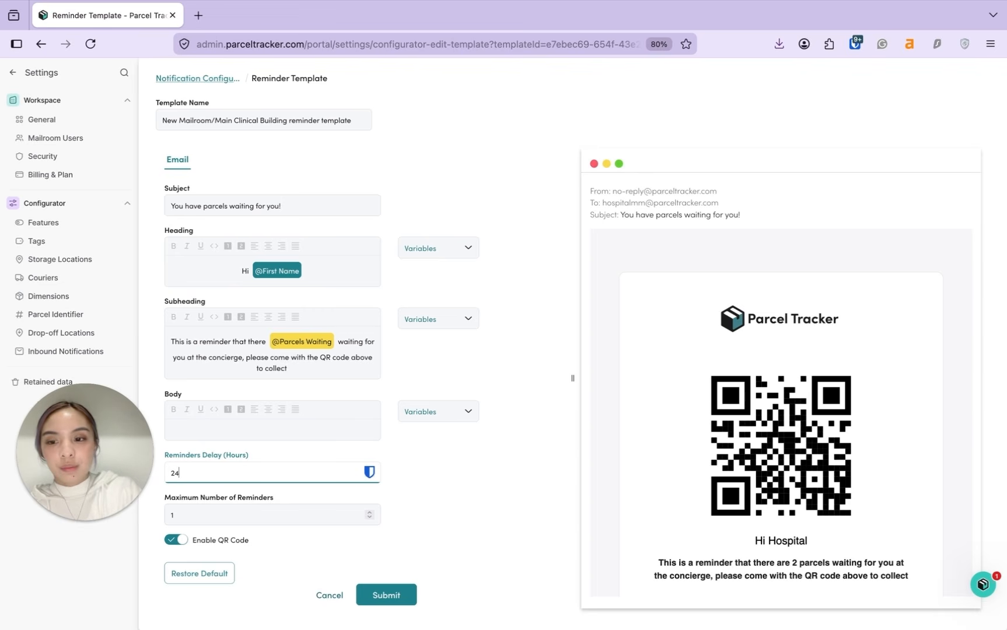
{"action": "scroll", "coordinate": [659, 437], "scroll_direction": "down", "scroll_amount": 3}
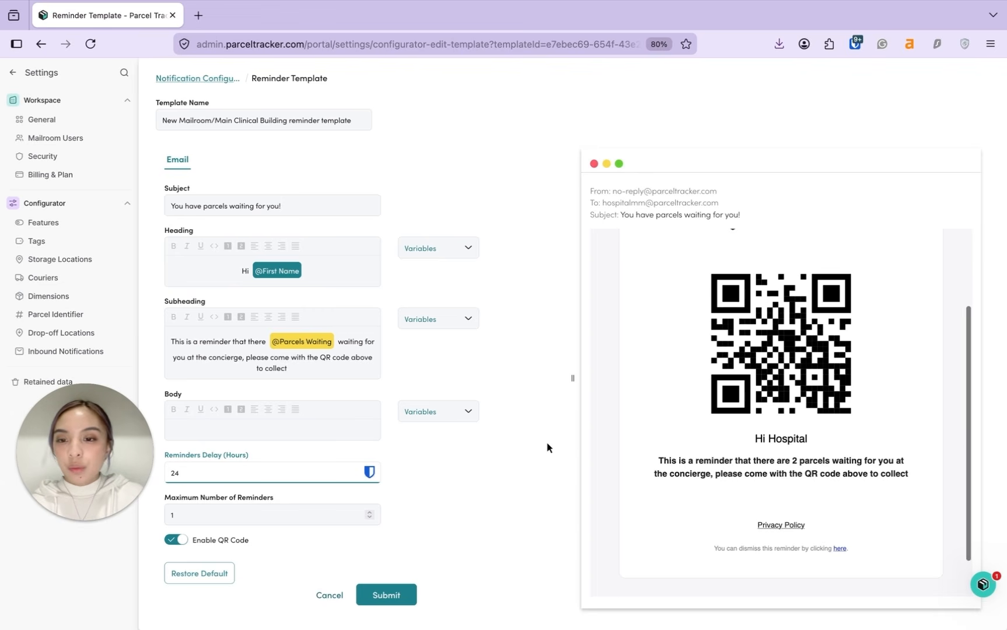
{"action": "scroll", "coordinate": [659, 437], "scroll_direction": "up", "scroll_amount": 3}
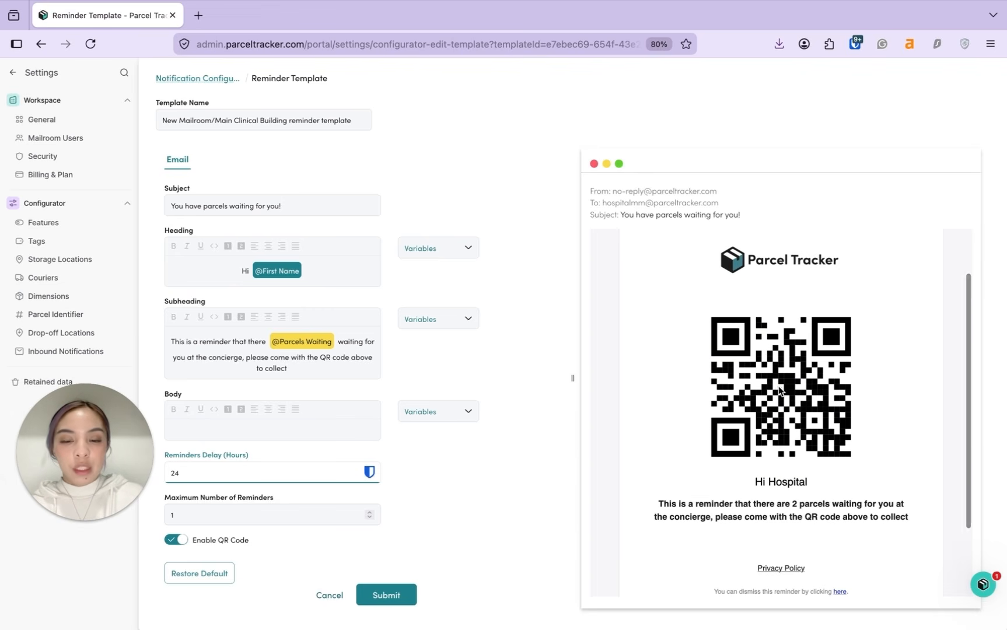
{"action": "left_click", "coordinate": [393, 607]}
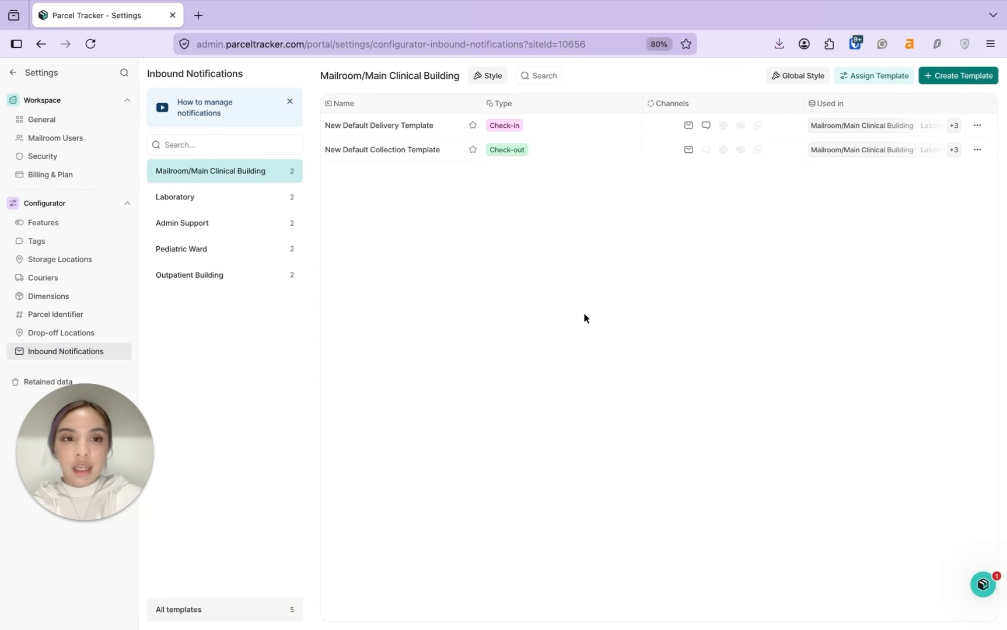
Step: Assign the new reminder template to this site and bring up its site-assignment list
{"action": "left_click", "coordinate": [855, 80]}
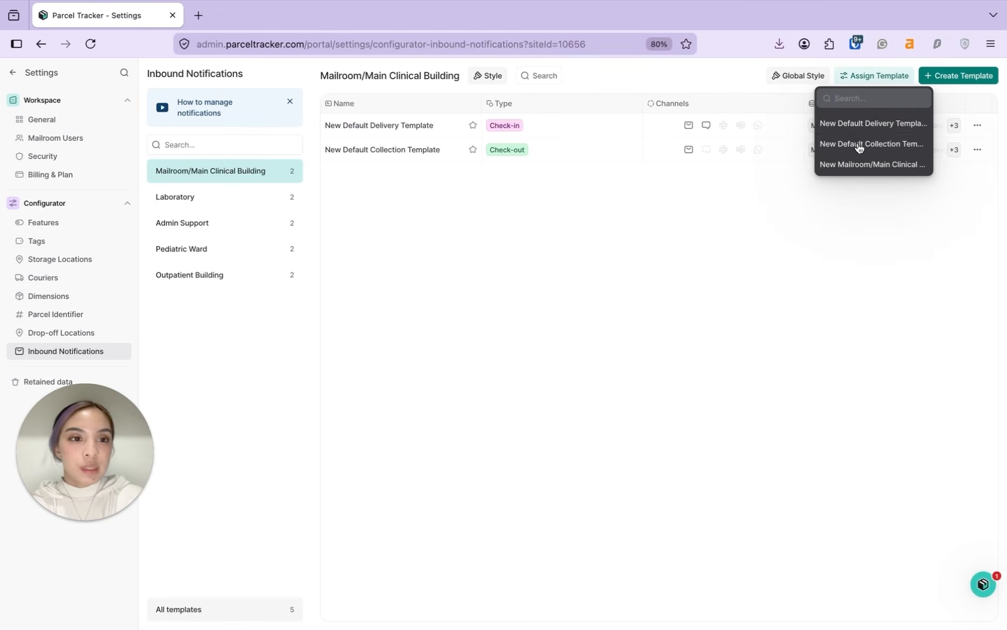
{"action": "left_click", "coordinate": [858, 165]}
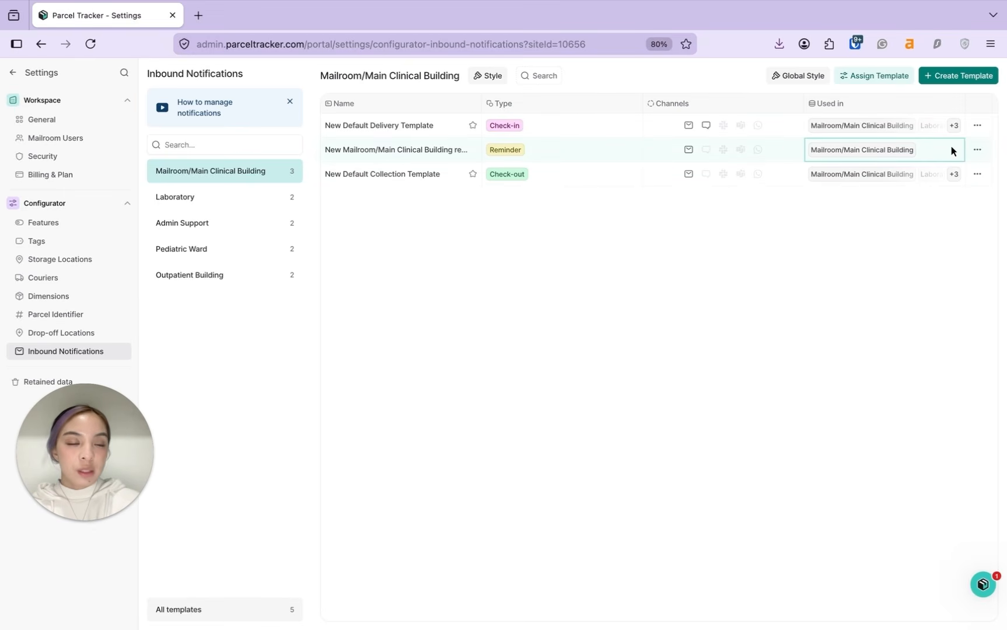
{"action": "left_click", "coordinate": [977, 150]}
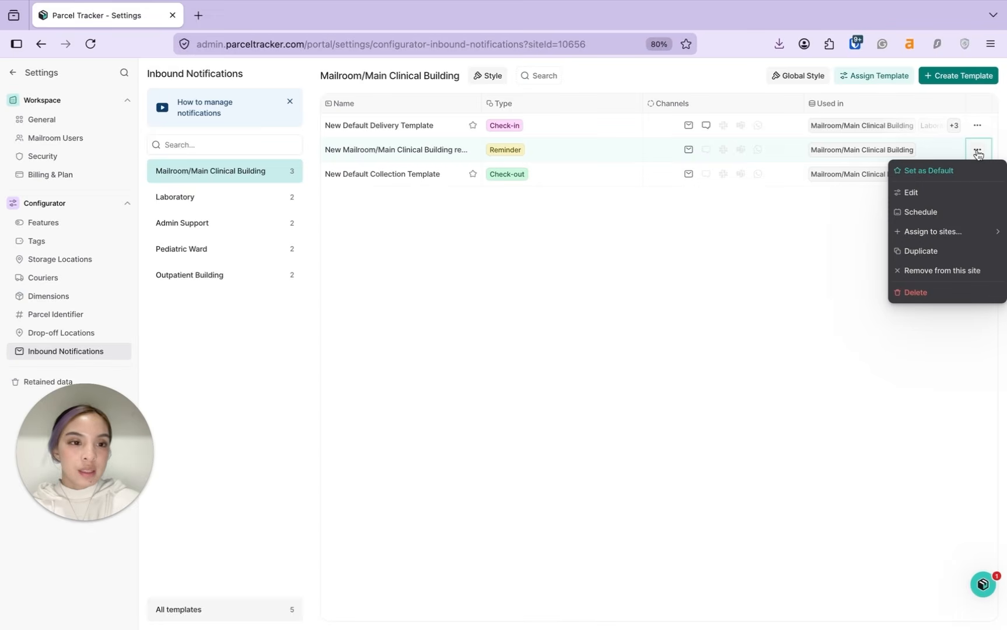
{"action": "left_click", "coordinate": [936, 231]}
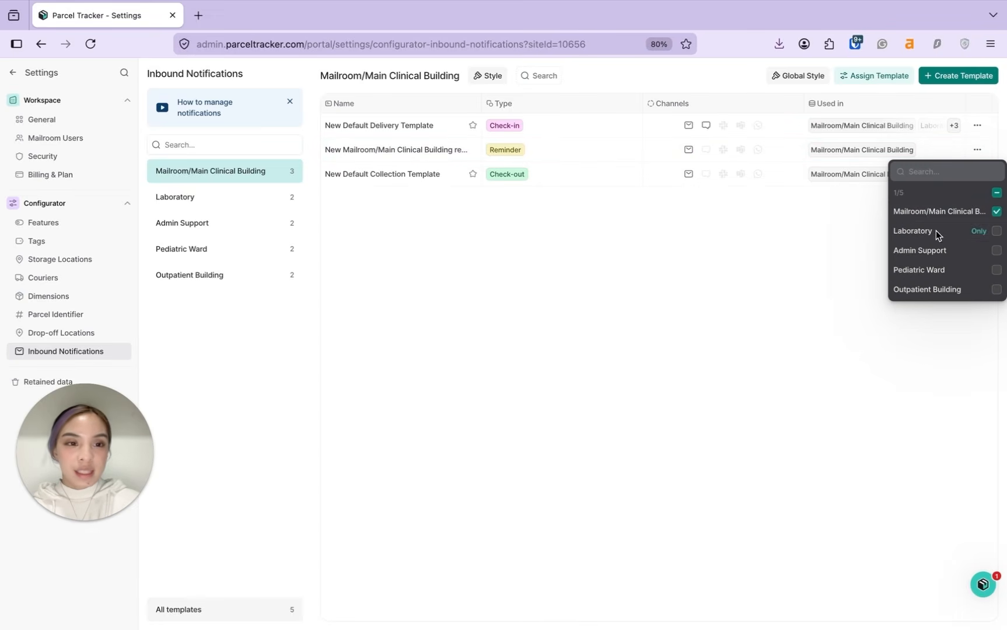
Step: Try Laboratory, Admin Support and all five sites, then keep only Mailroom/Main Clinical Building
{"action": "left_click", "coordinate": [997, 232]}
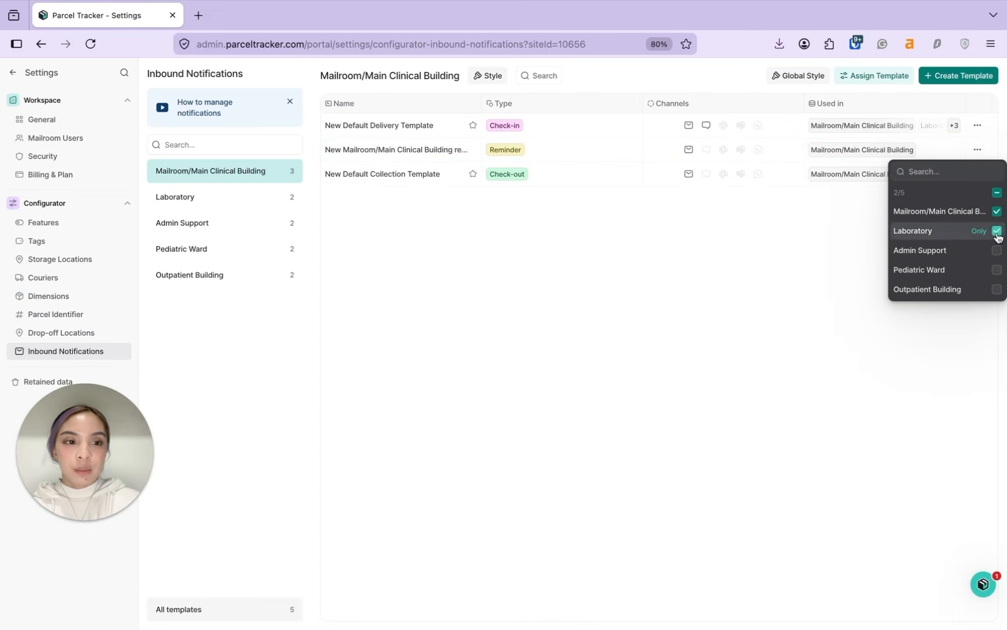
{"action": "left_click", "coordinate": [996, 250]}
{"action": "left_click", "coordinate": [996, 193]}
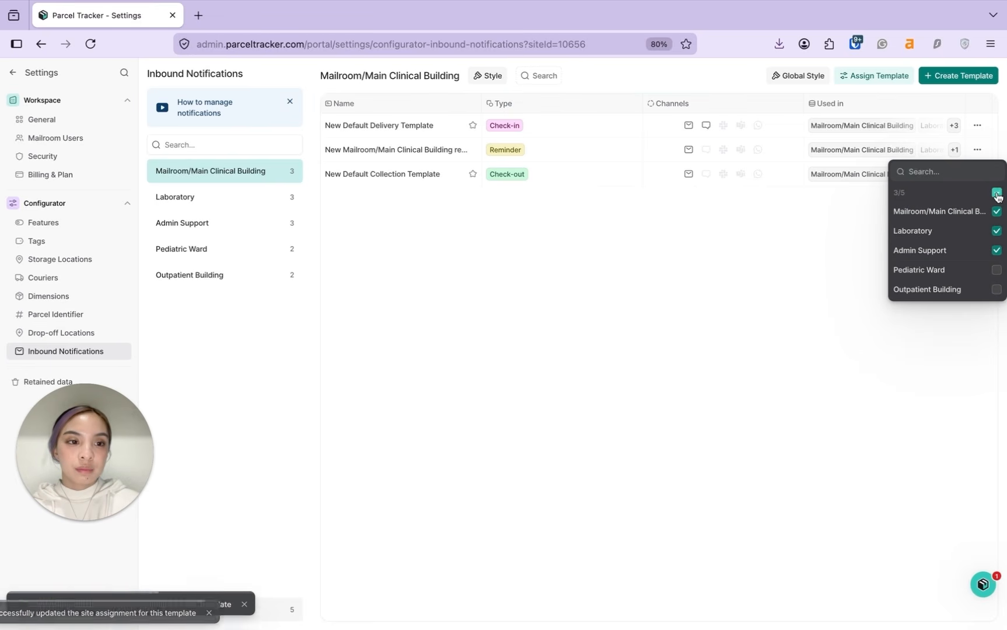
{"action": "left_click", "coordinate": [996, 193]}
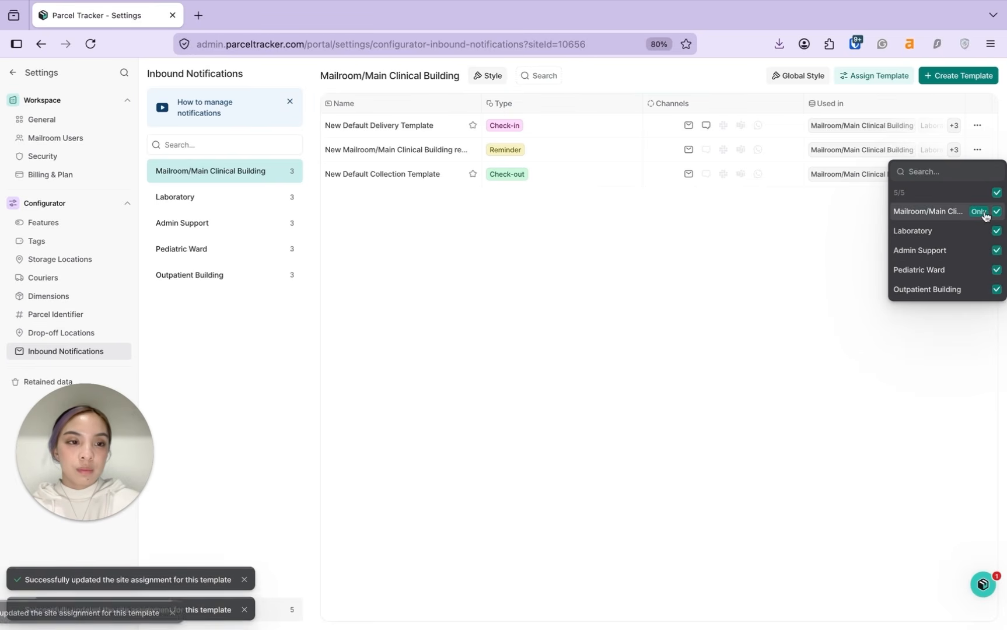
{"action": "left_click", "coordinate": [980, 214]}
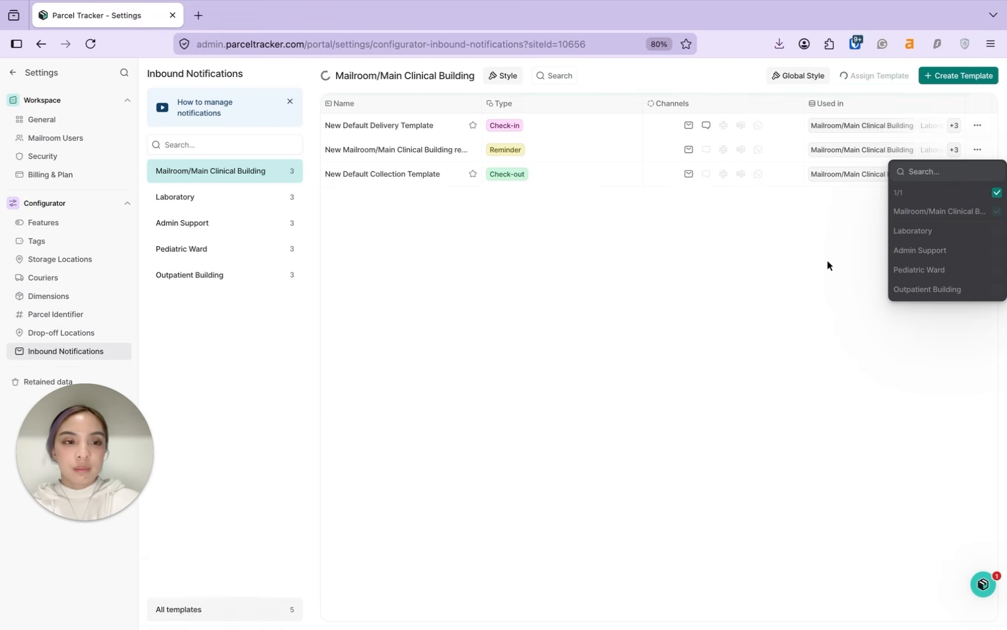
{"action": "left_click", "coordinate": [978, 150]}
{"action": "left_click", "coordinate": [979, 151]}
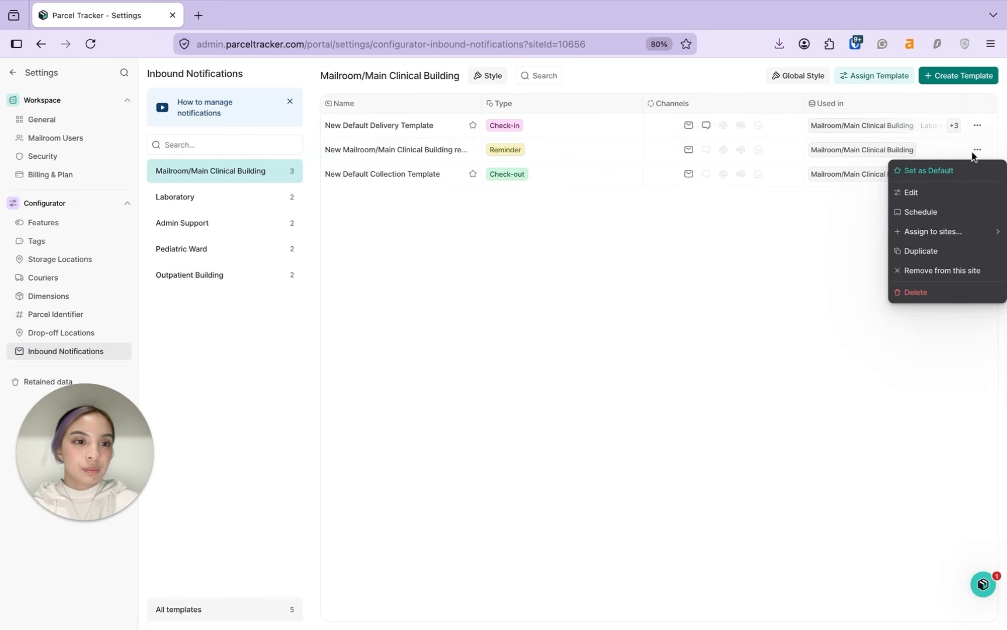
Step: Enable New Default Delivery Template's notification schedule with a 5 min delay and save it
{"action": "left_click", "coordinate": [978, 125]}
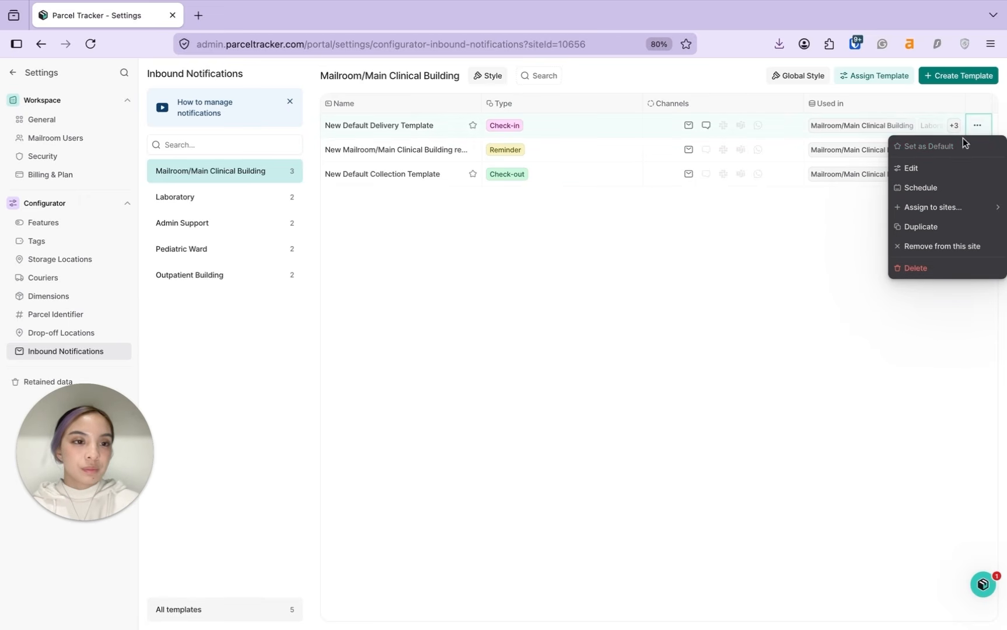
{"action": "left_click", "coordinate": [930, 189]}
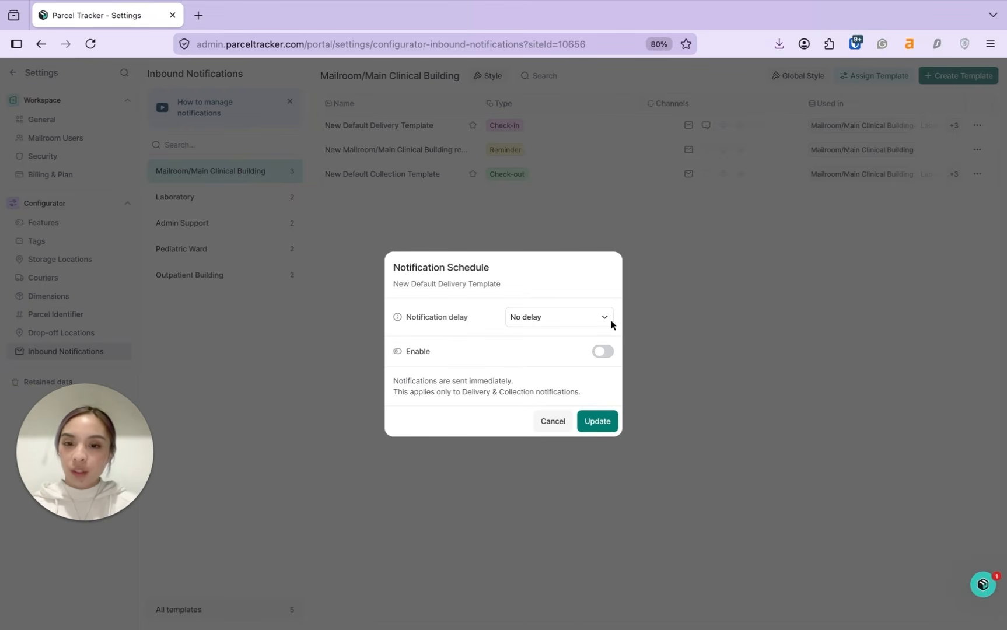
{"action": "left_click", "coordinate": [605, 352]}
{"action": "left_click", "coordinate": [580, 294]}
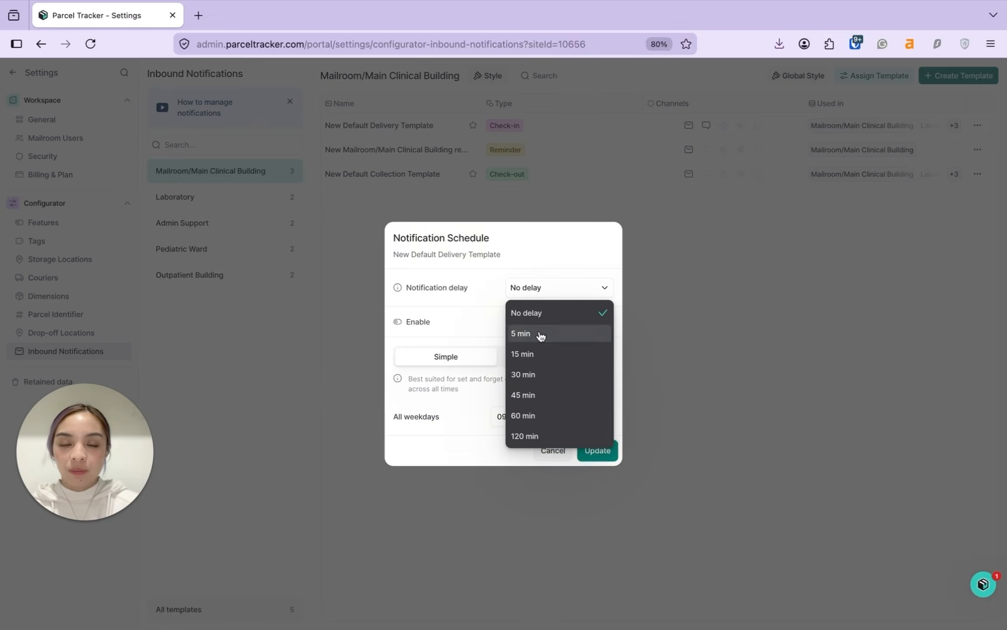
{"action": "left_click", "coordinate": [537, 333]}
{"action": "left_click", "coordinate": [602, 449]}
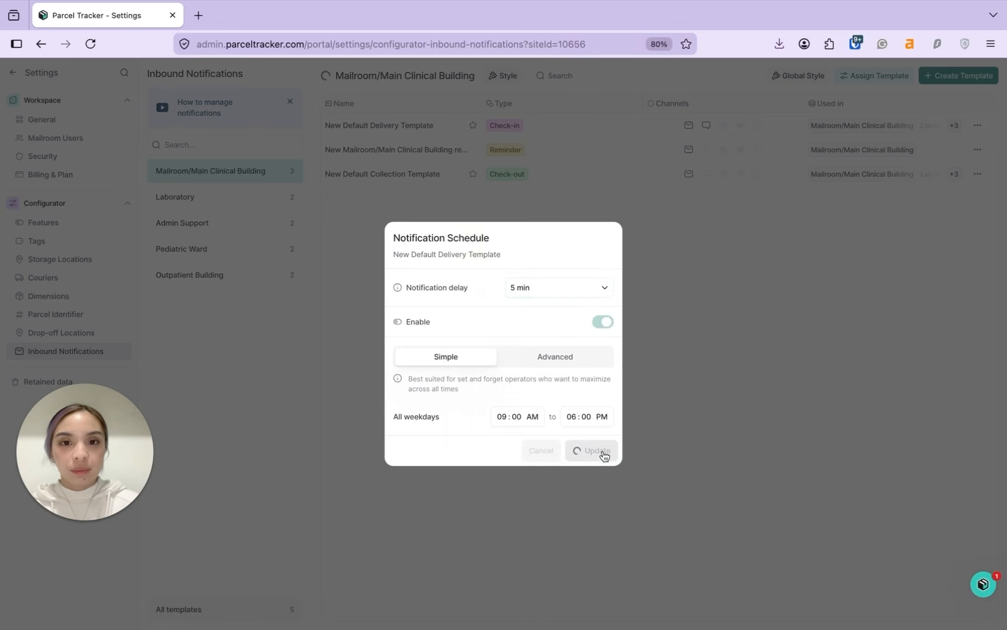